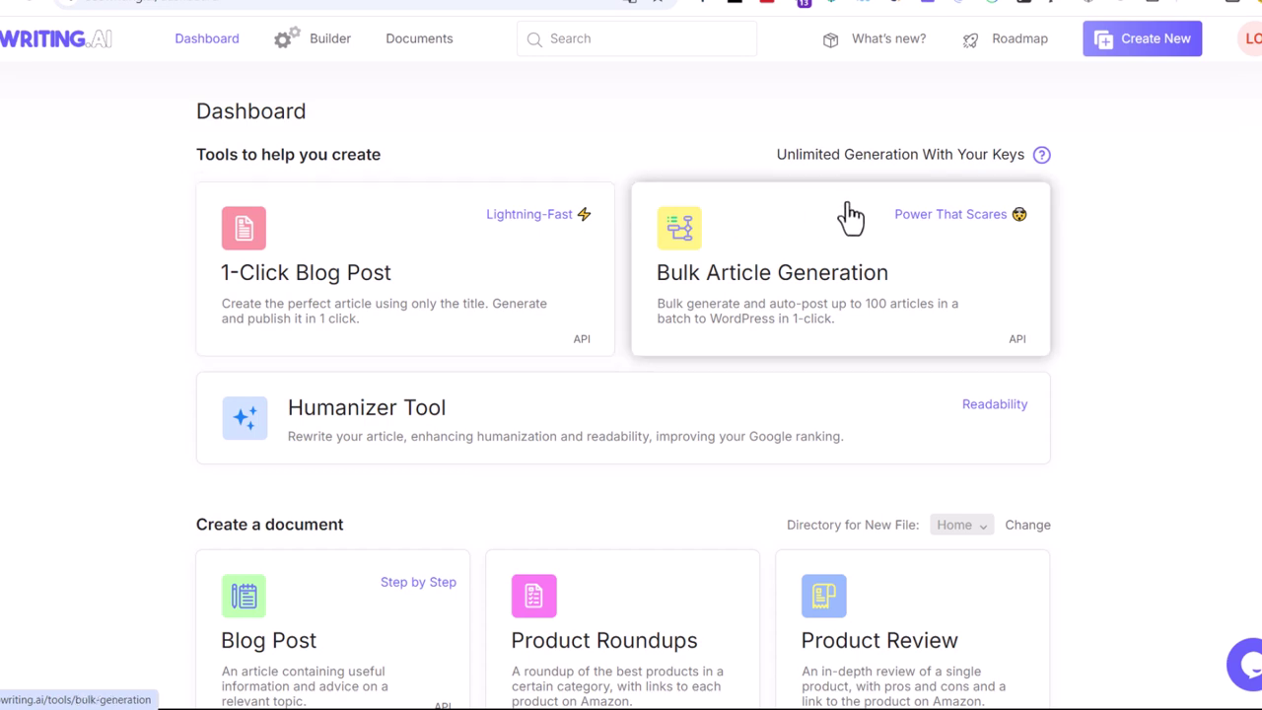
Open the Humanizer Tool and look through its readability levels without changing the selection.
click(427, 434)
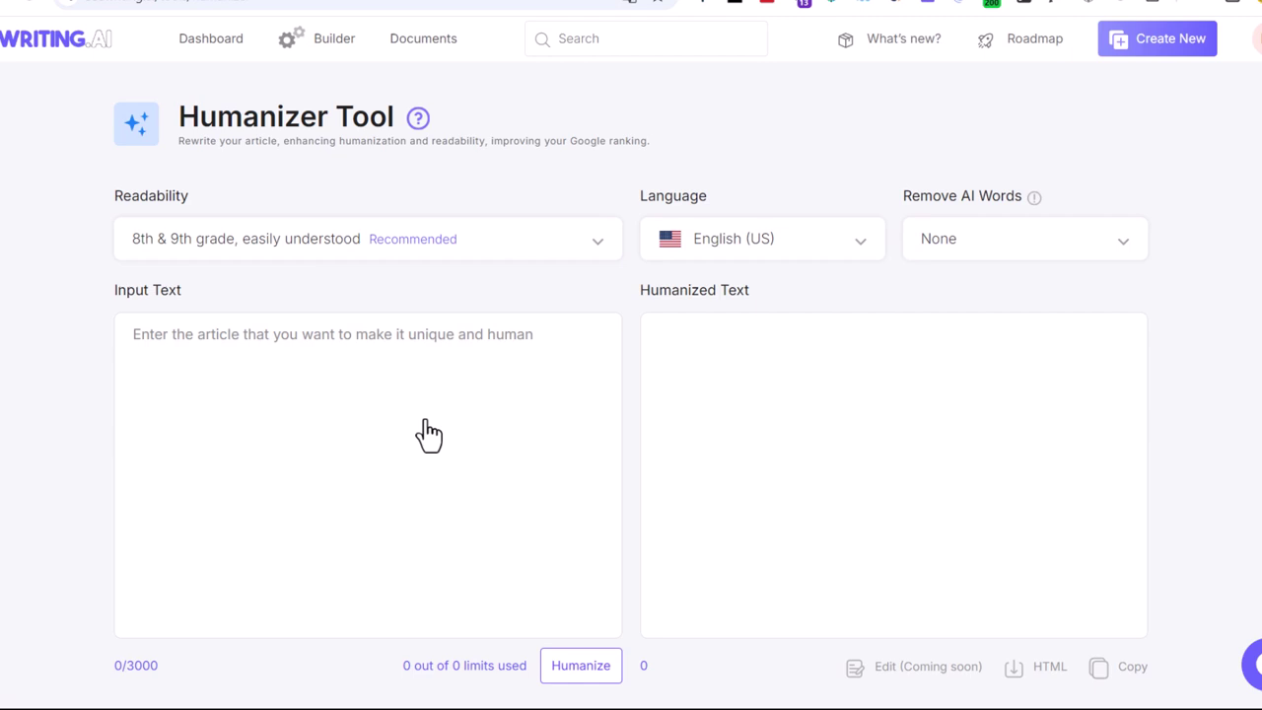
click(441, 238)
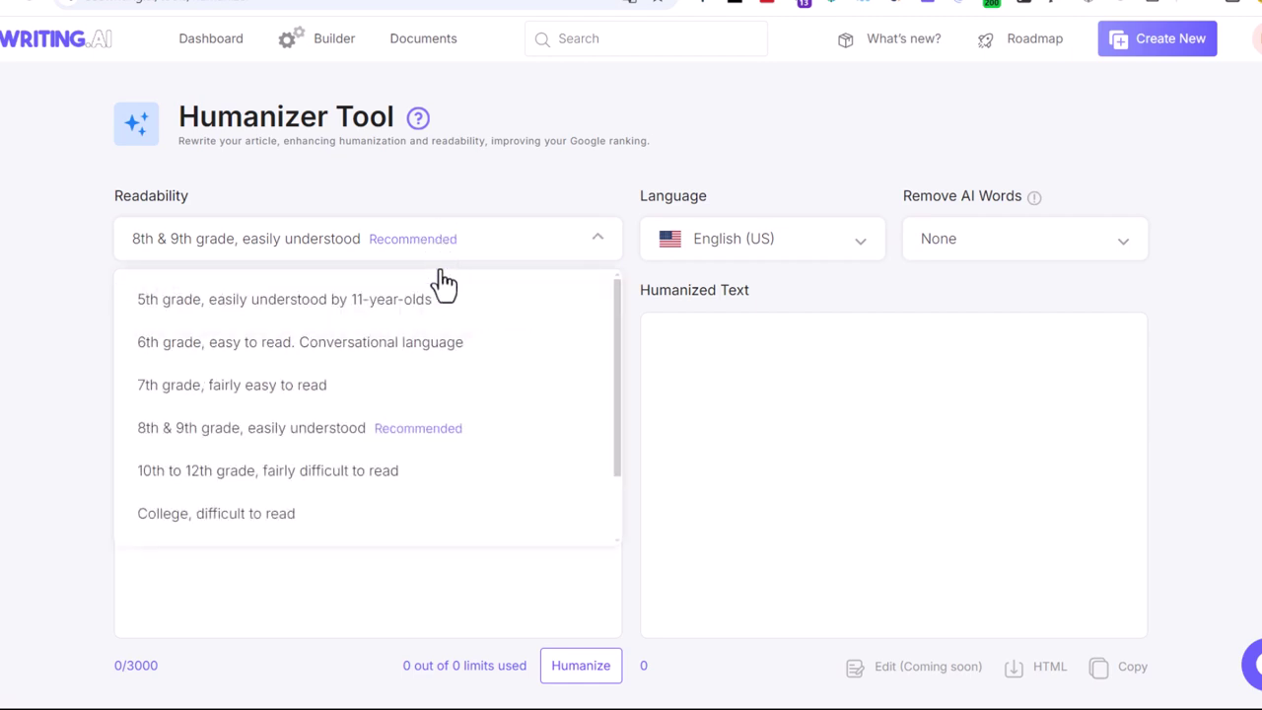
scroll(419, 487, down, 2)
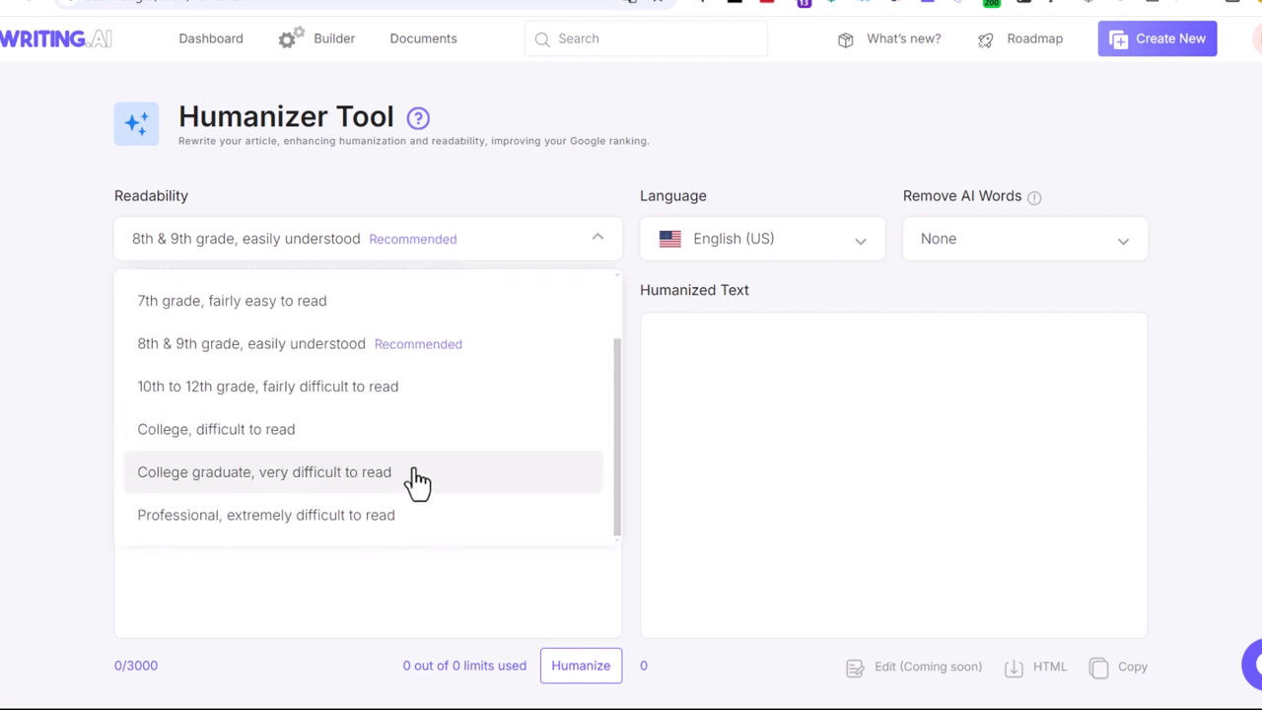
scroll(424, 483, up, 2)
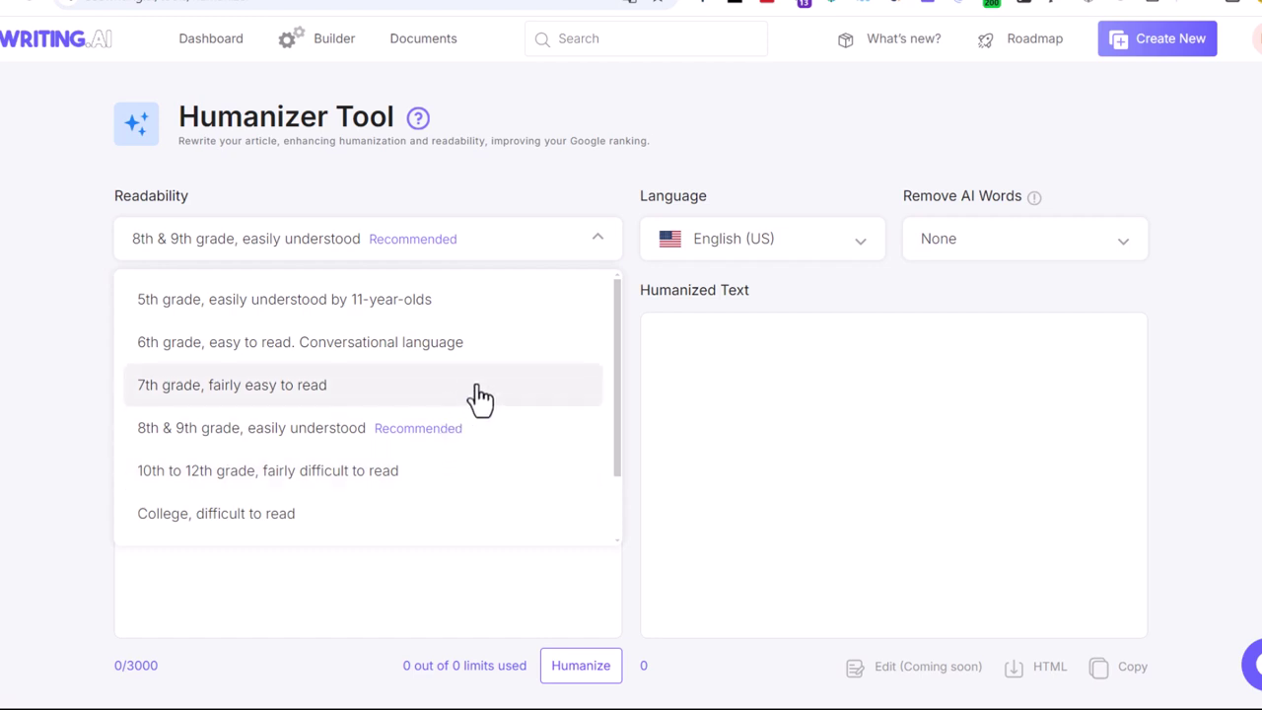
click(524, 201)
Examine the Humanizer Tool's language choices, text areas and Remove AI Words options.
click(776, 240)
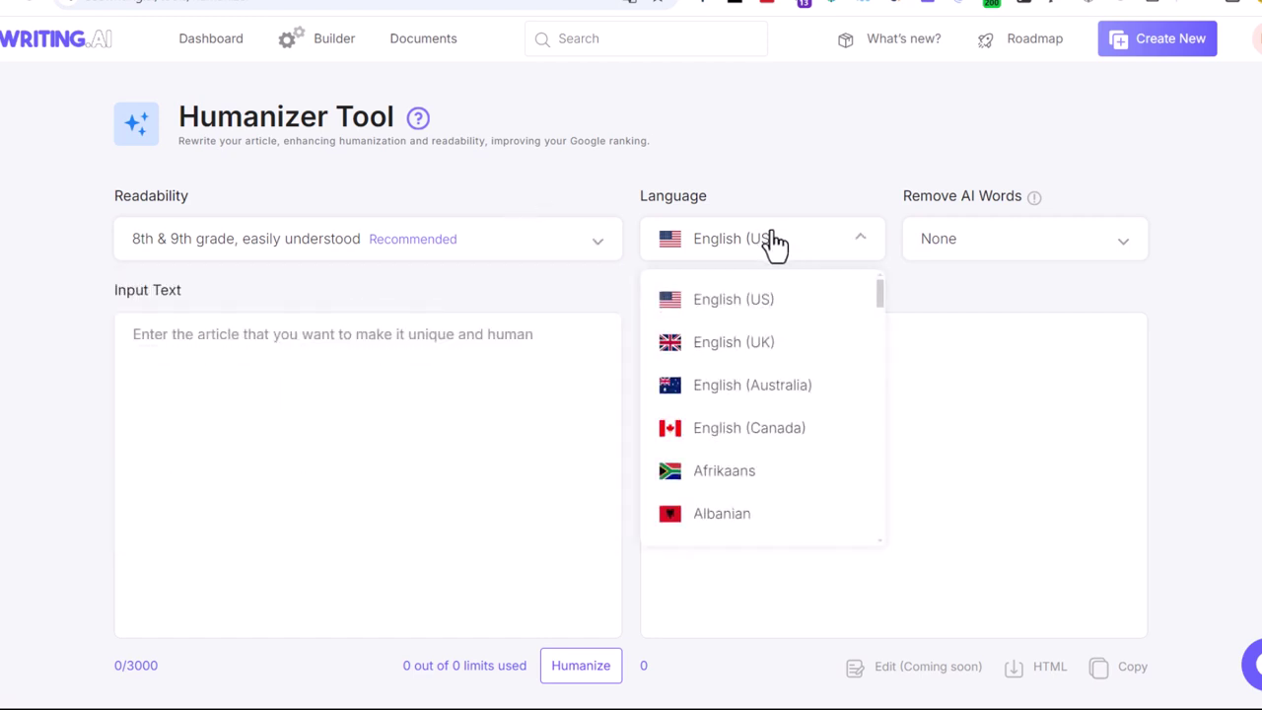
click(386, 494)
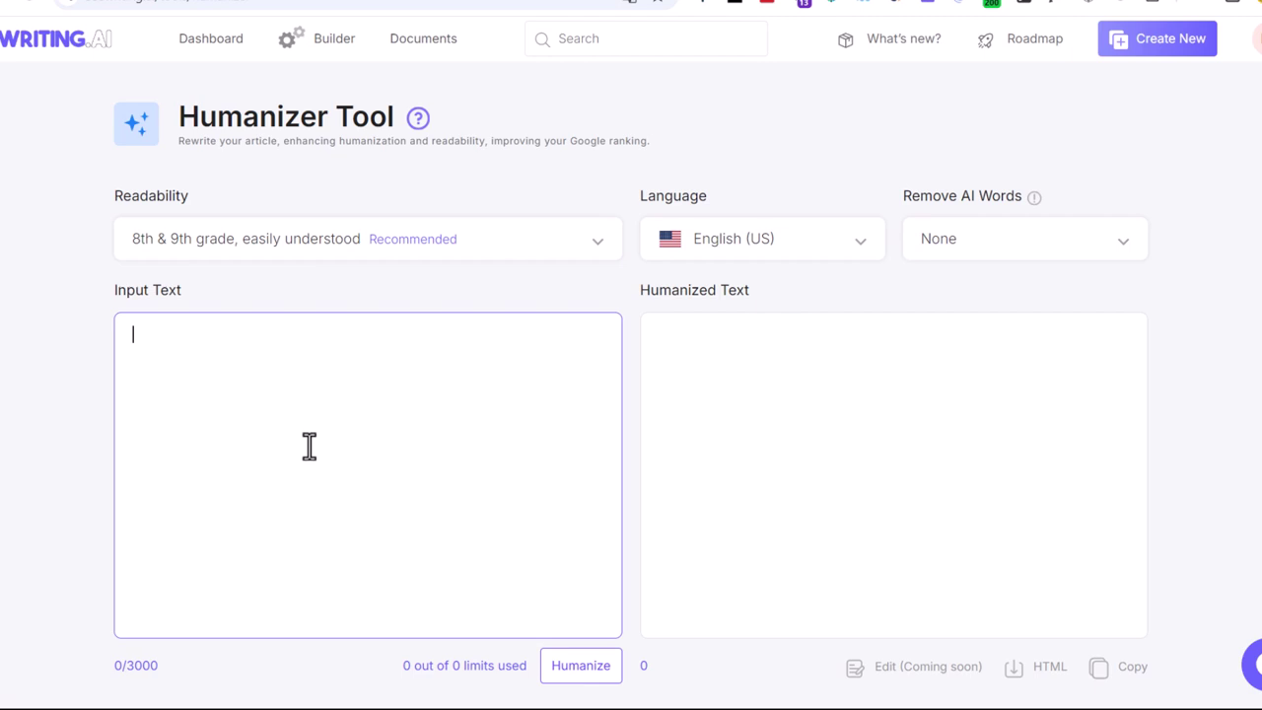
click(947, 540)
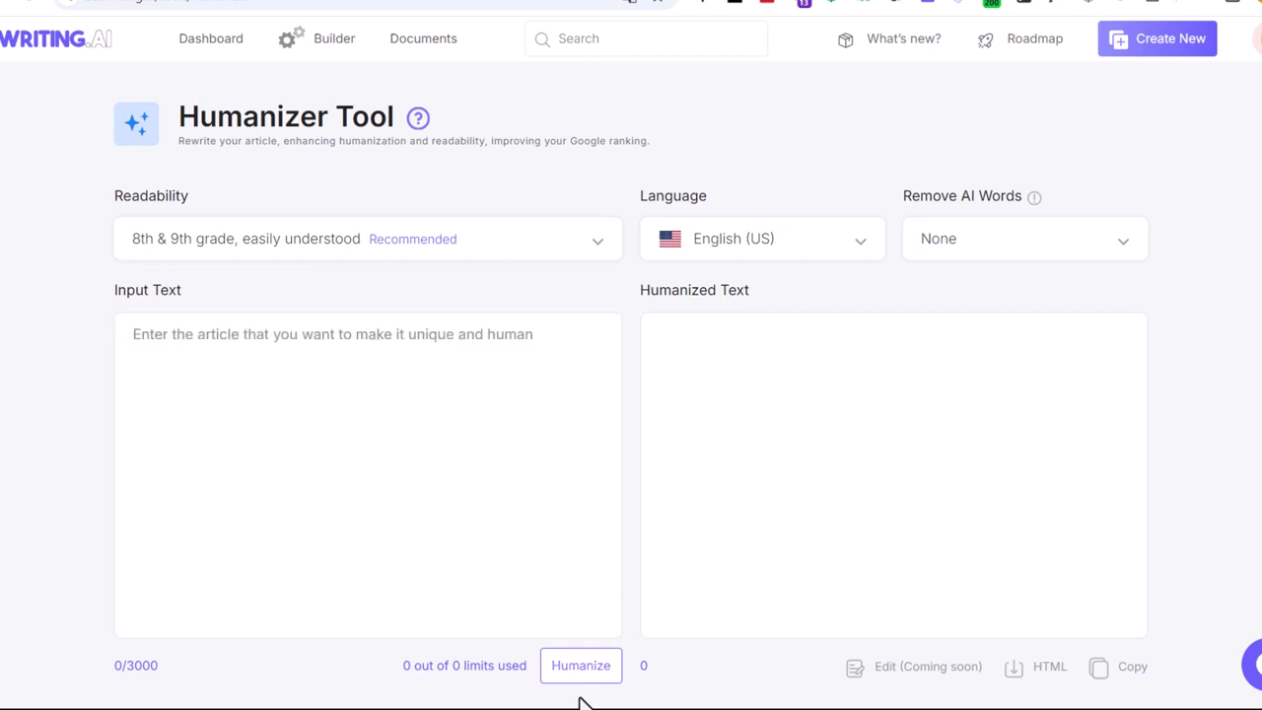
click(1051, 256)
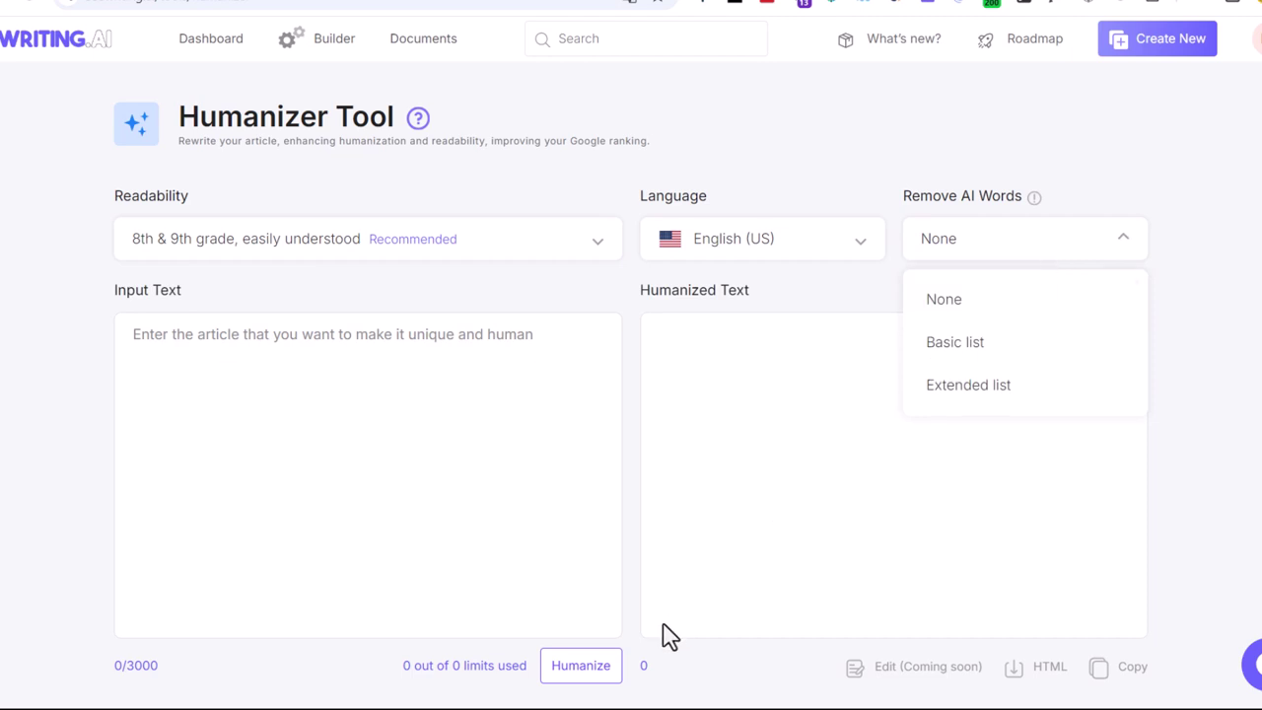
click(739, 548)
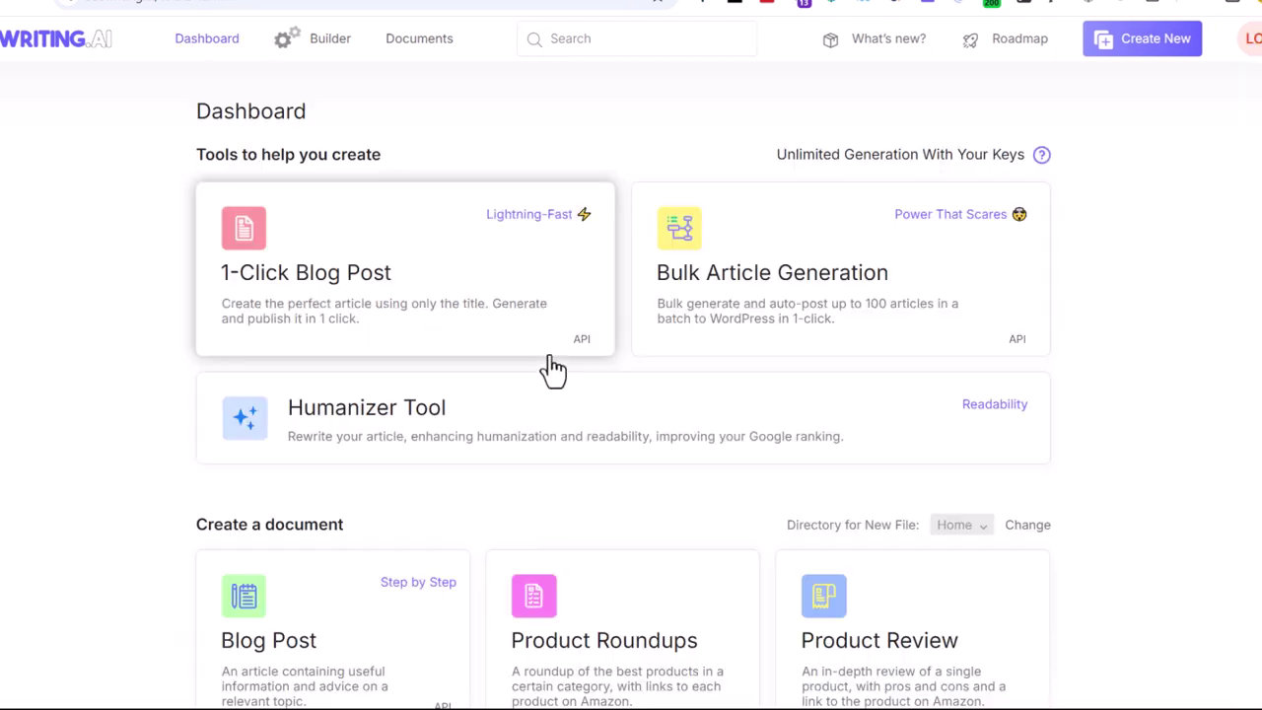
Look through the dashboard's document types, last documents and plan section.
scroll(549, 366, down, 4)
scroll(552, 375, down, 1)
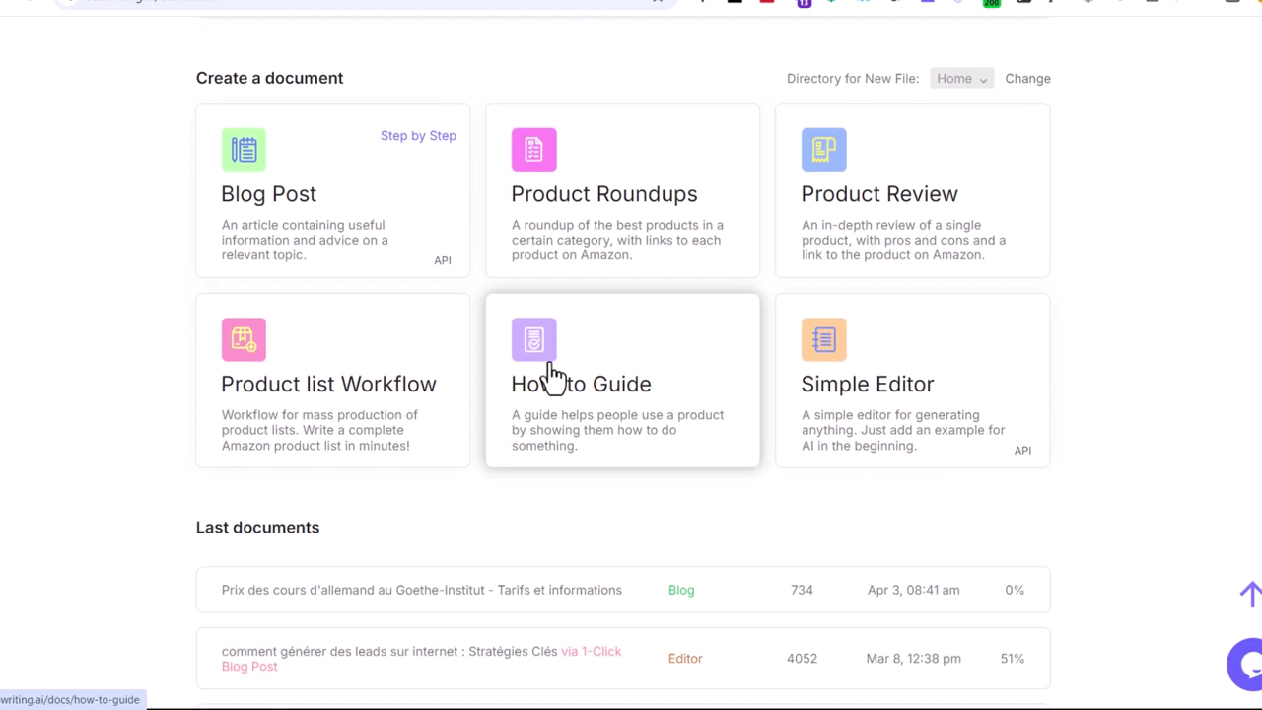
scroll(552, 375, down, 4)
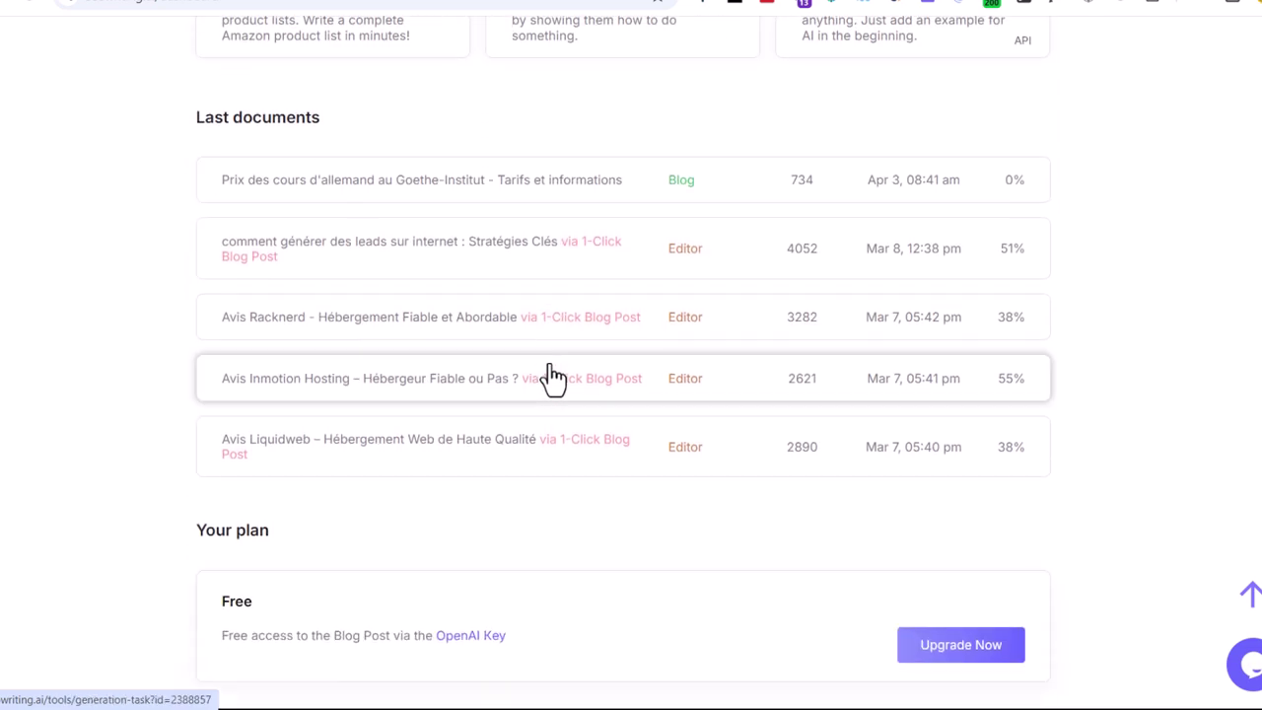
scroll(554, 378, up, 5)
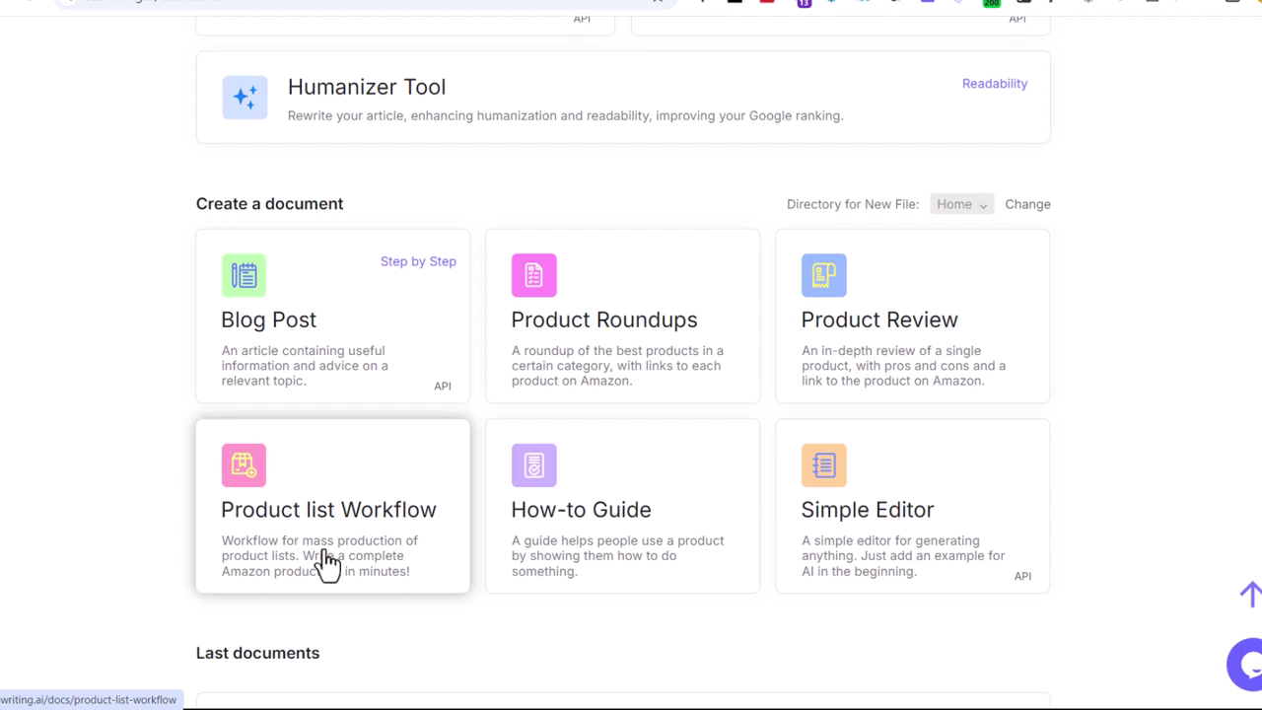
scroll(1249, 546, down, 5)
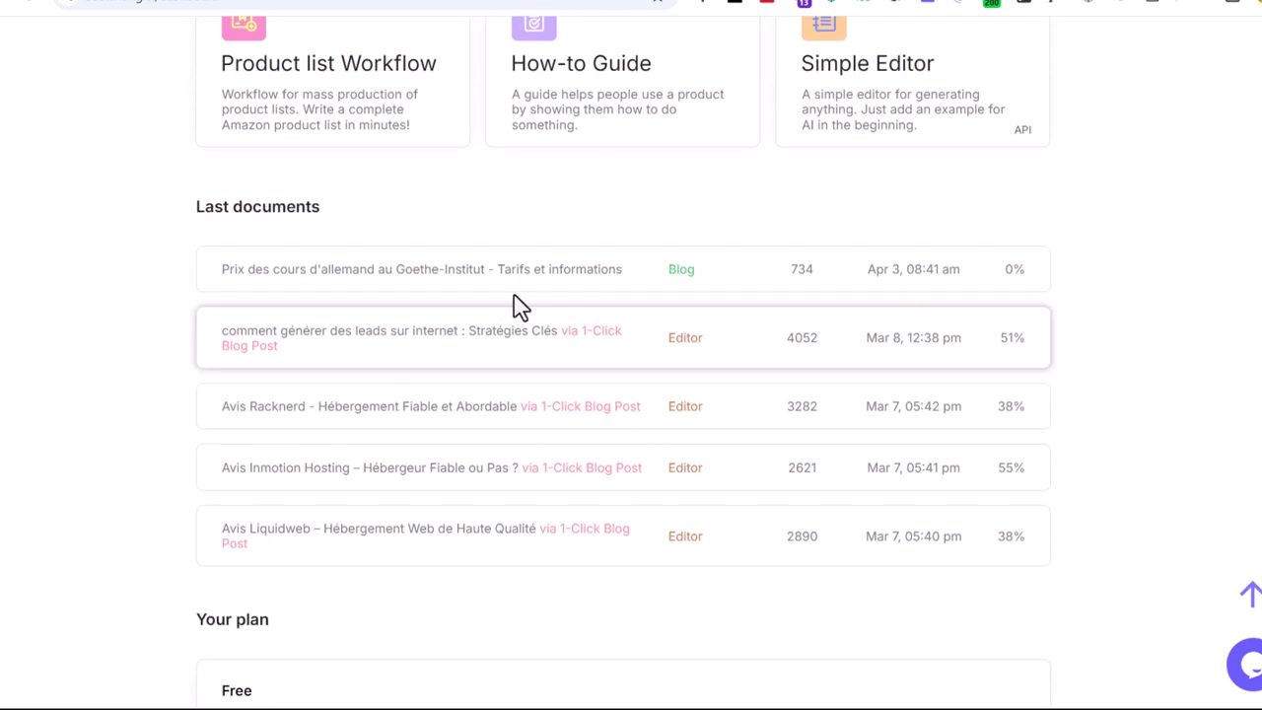
scroll(651, 518, up, 1)
scroll(656, 528, up, 7)
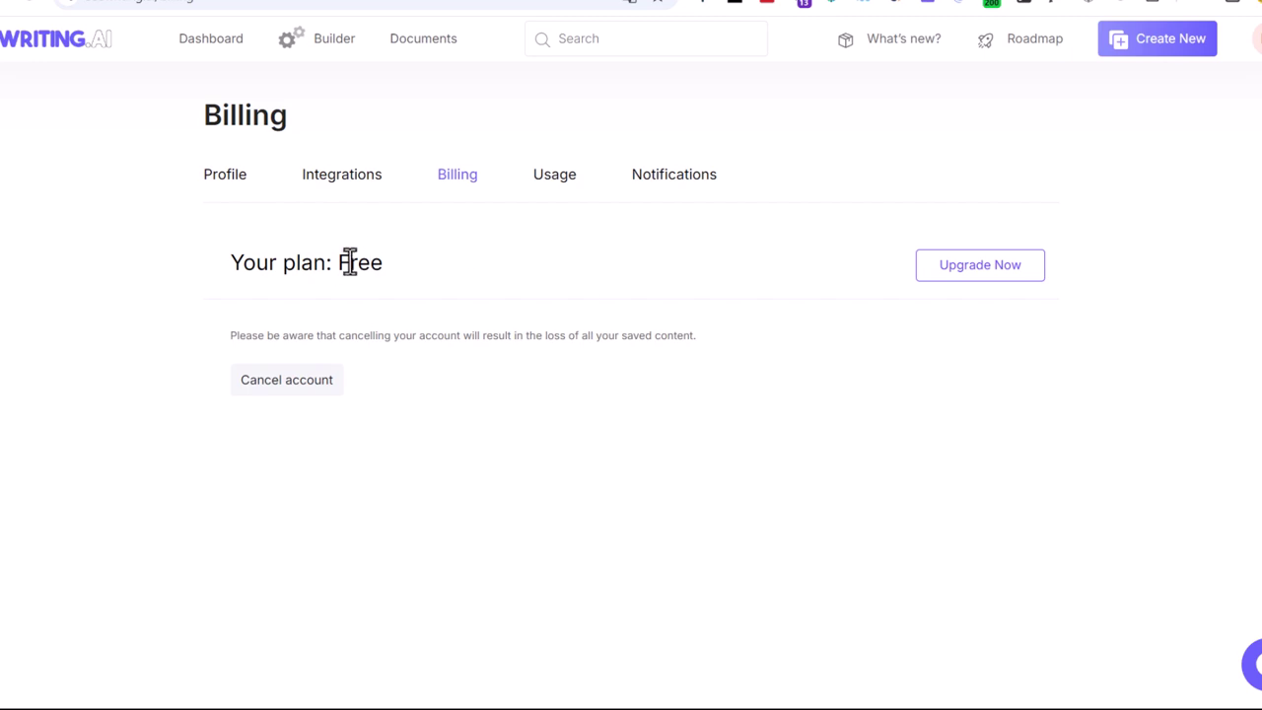
Open the upgrade plans from the Billing page and examine the Professional plan's monthly price and feature list.
drag(341, 263, 456, 267)
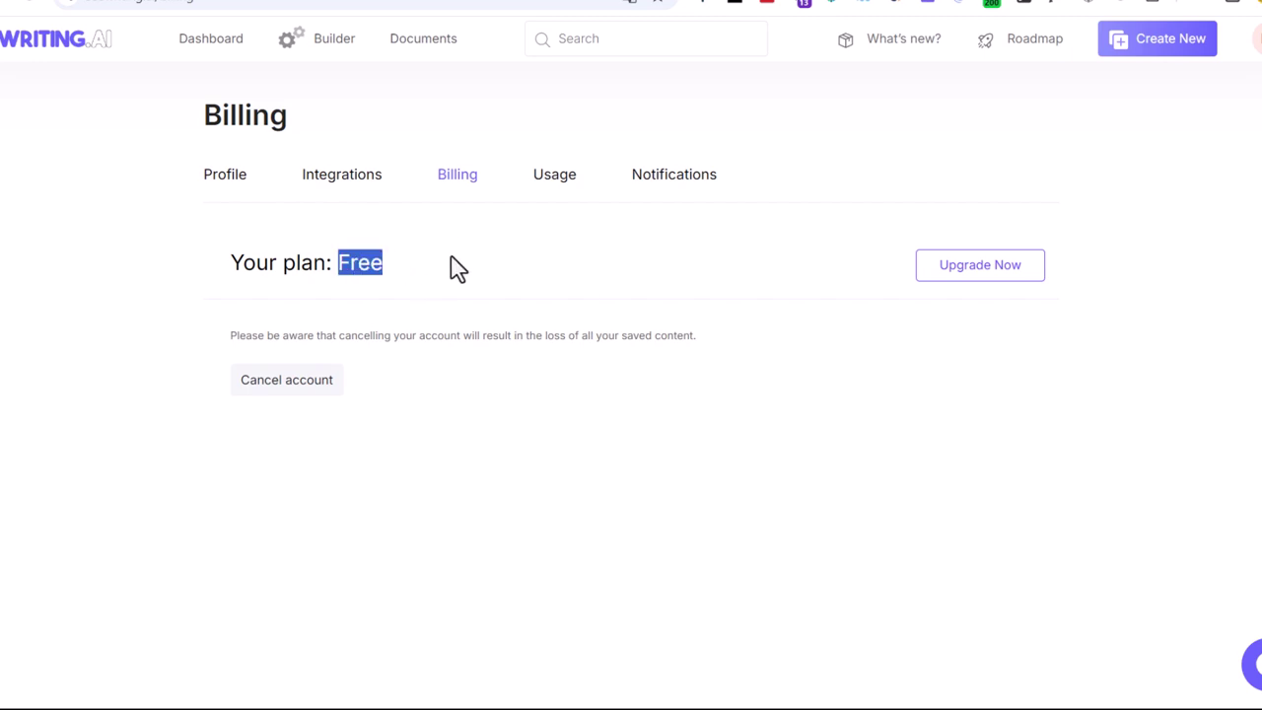
click(983, 270)
scroll(690, 450, down, 2)
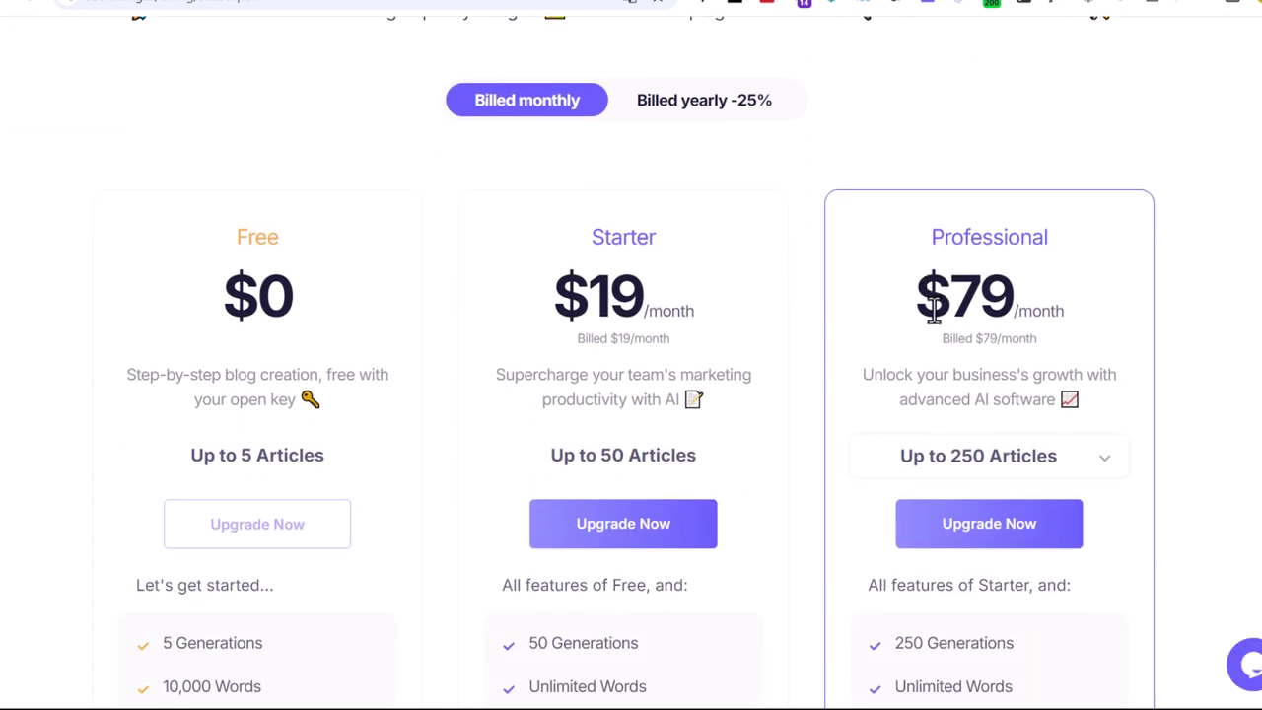
drag(947, 294, 1150, 326)
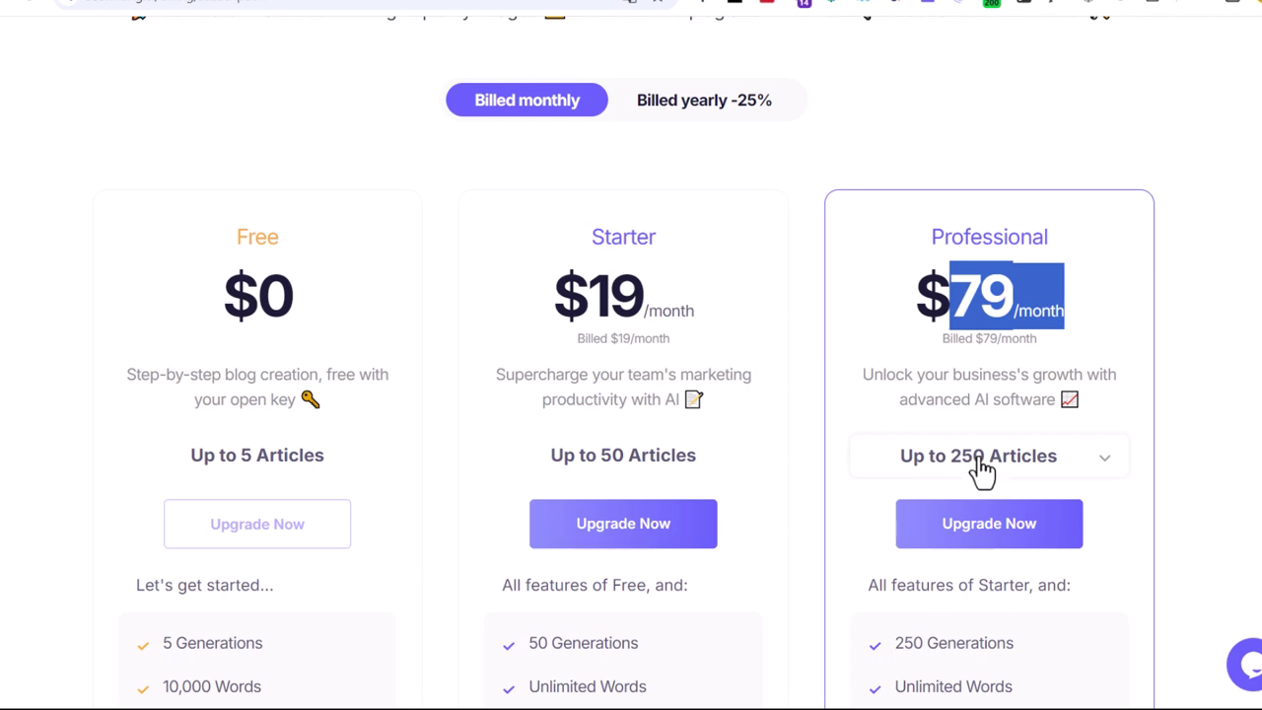
scroll(984, 472, down, 5)
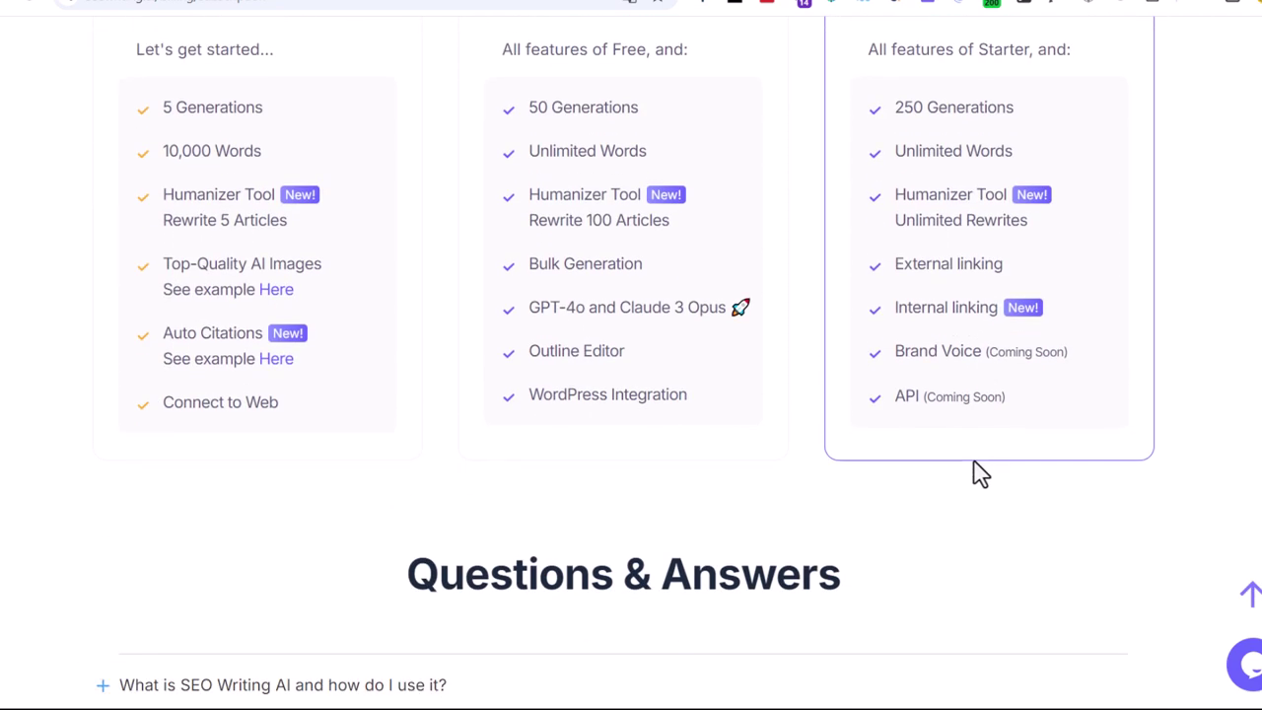
scroll(983, 471, up, 4)
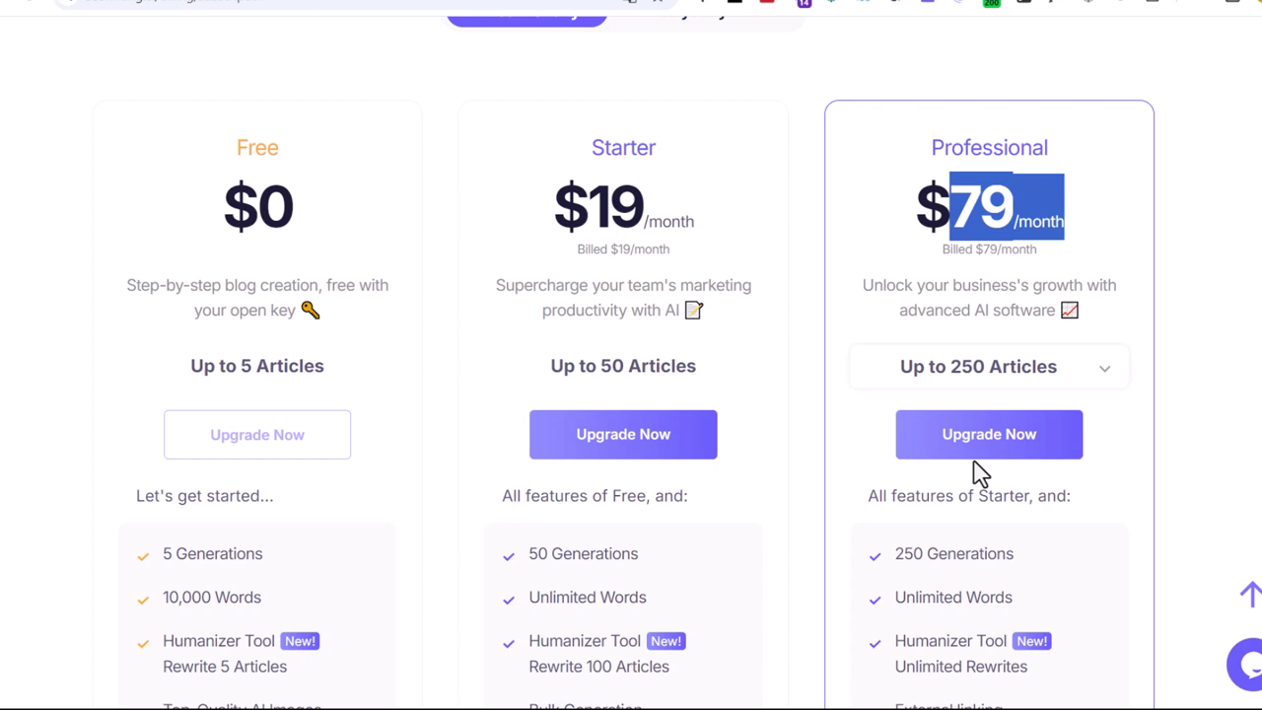
Compare the Starter plan's price under monthly and yearly billing, leaving the prices on monthly billing.
click(903, 217)
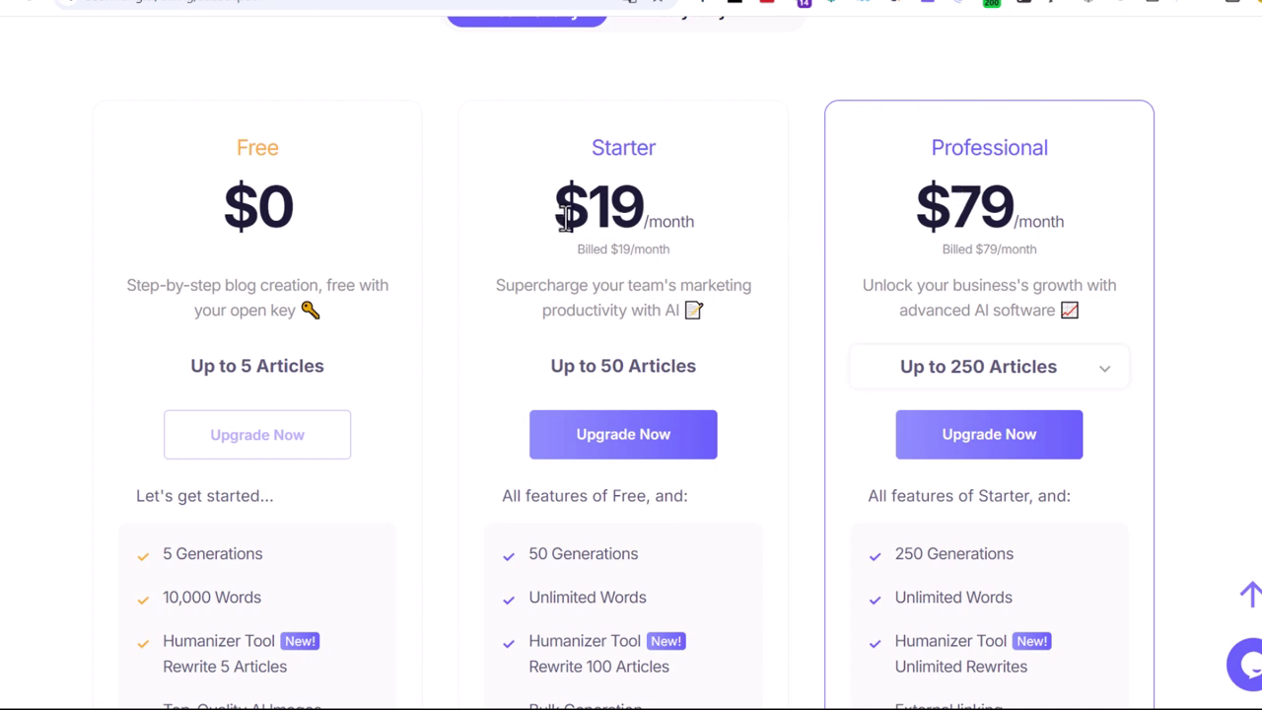
drag(555, 215, 661, 222)
scroll(666, 224, up, 3)
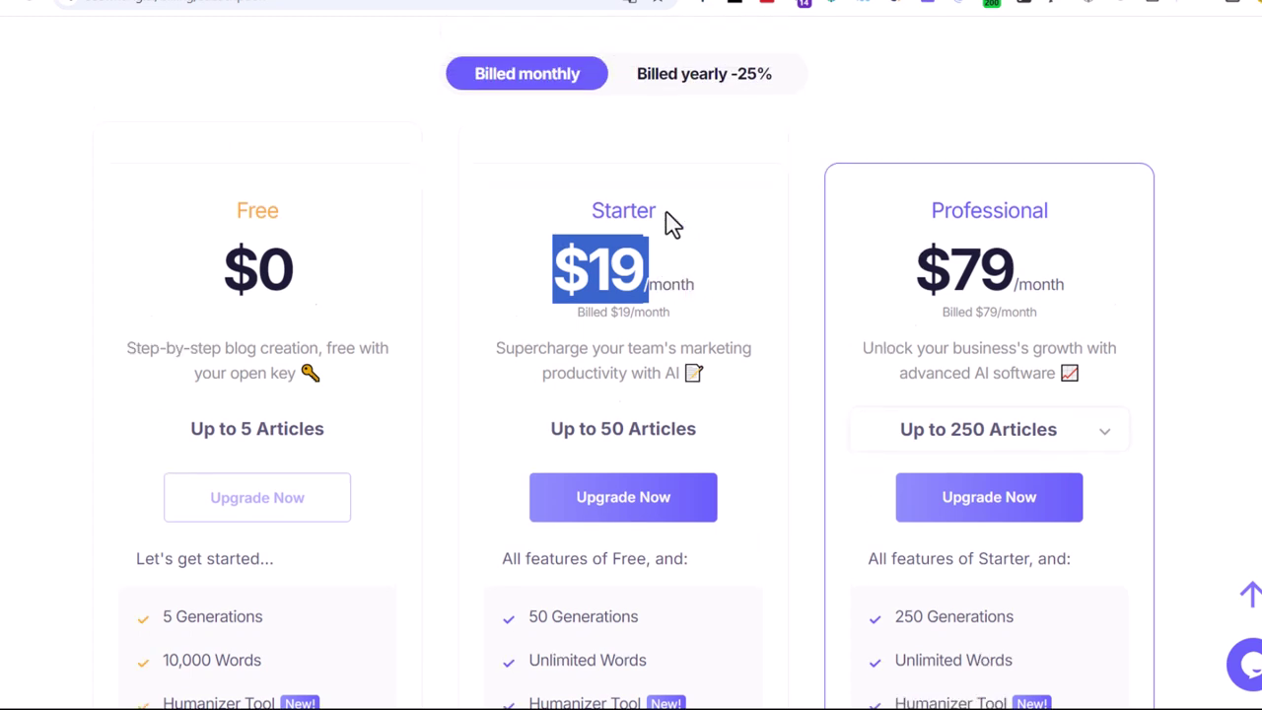
click(723, 289)
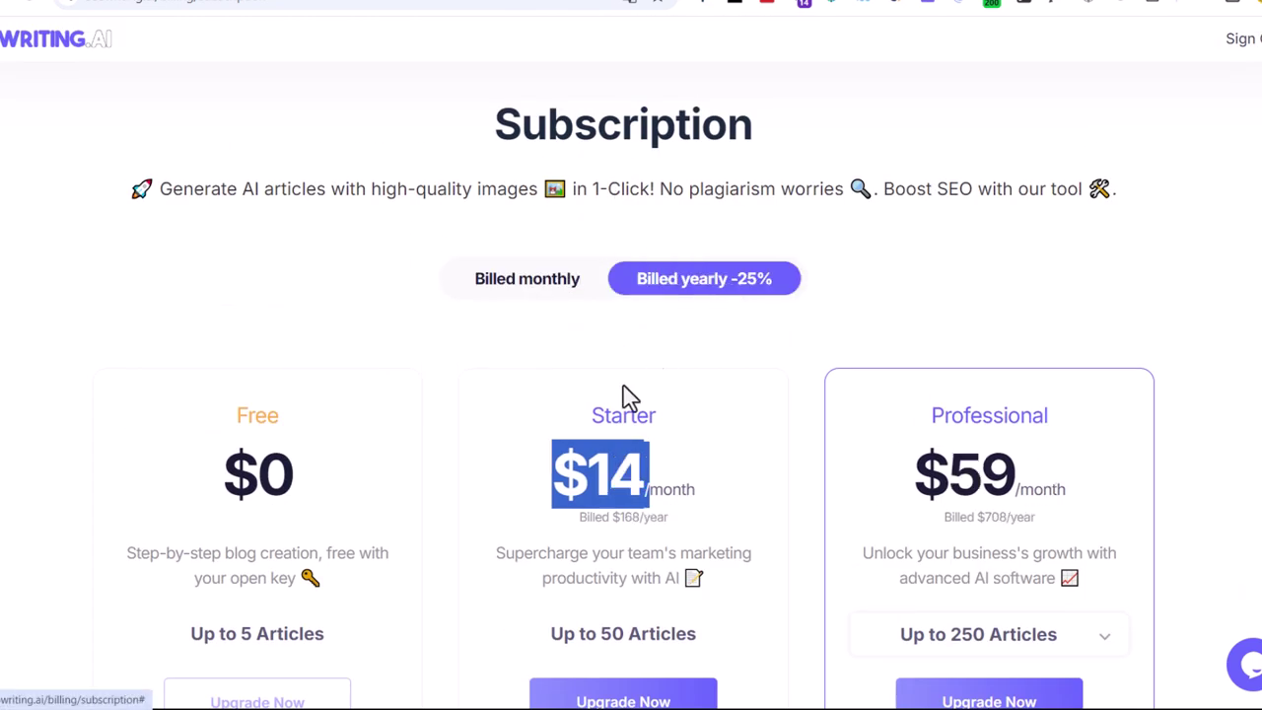
click(639, 482)
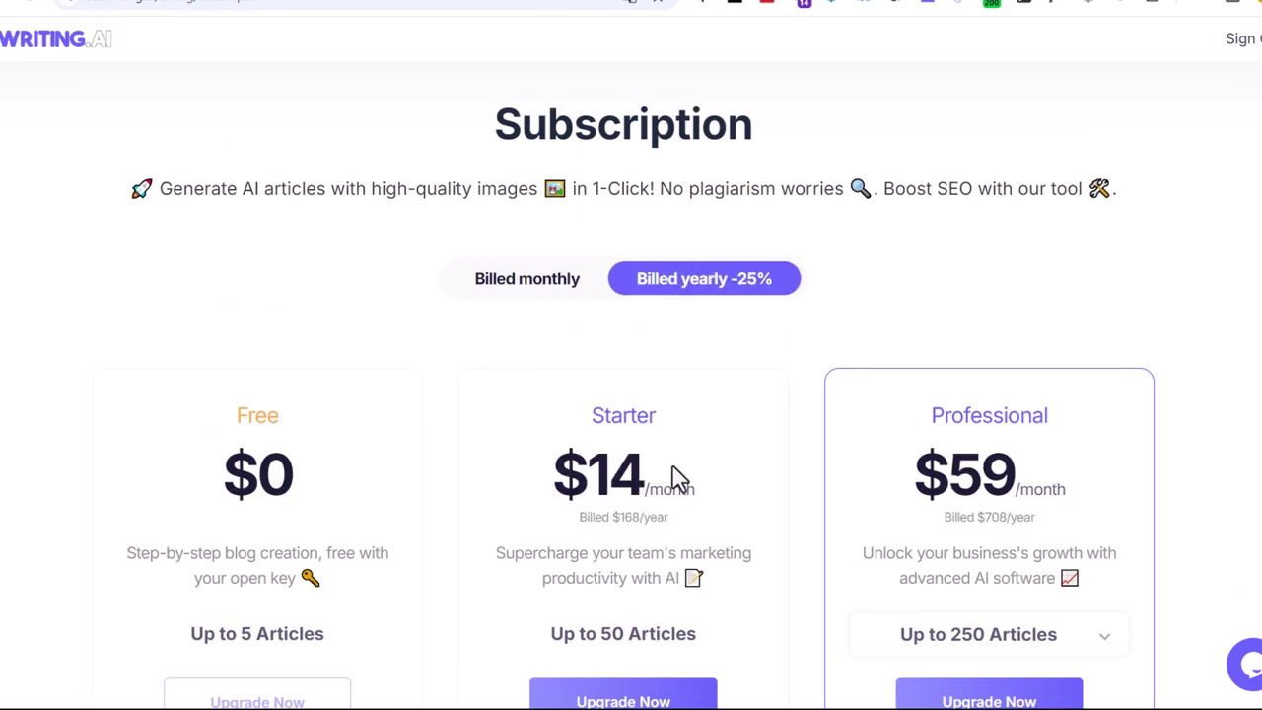
click(550, 284)
scroll(651, 370, down, 3)
scroll(649, 370, up, 3)
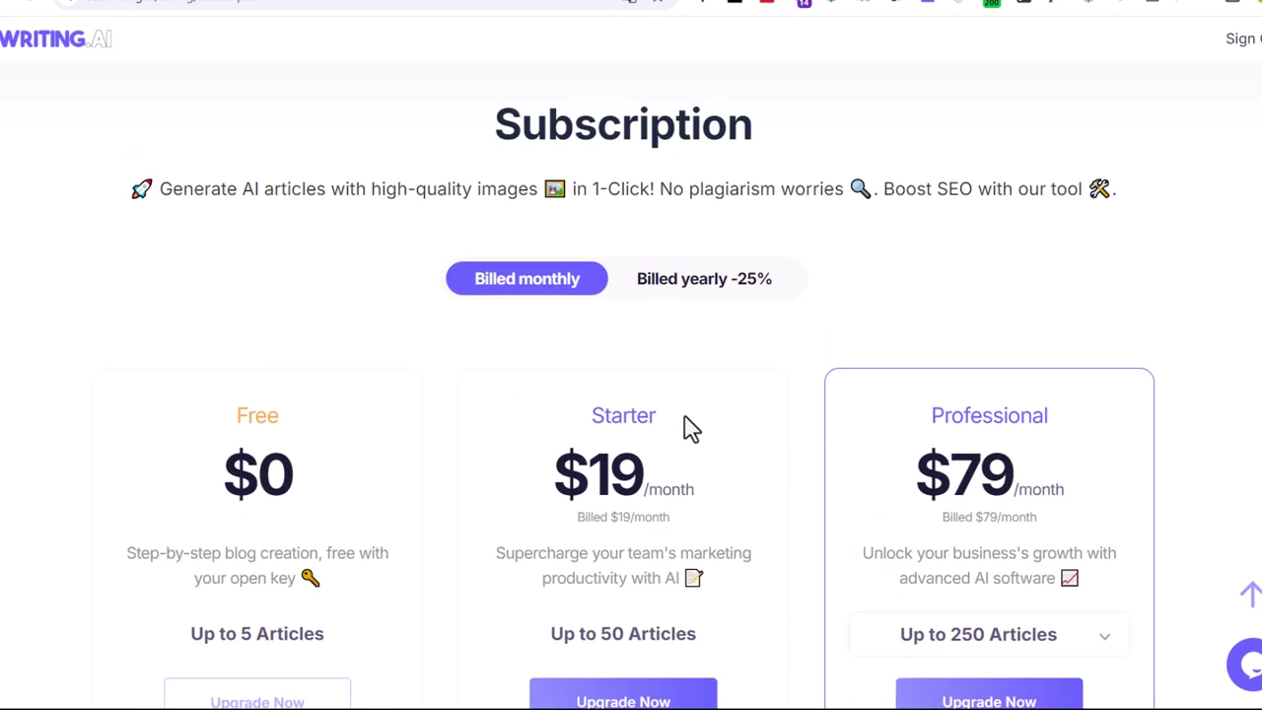
Check the Professional plan's price under monthly billing and return to the Billing page.
drag(917, 471, 1080, 476)
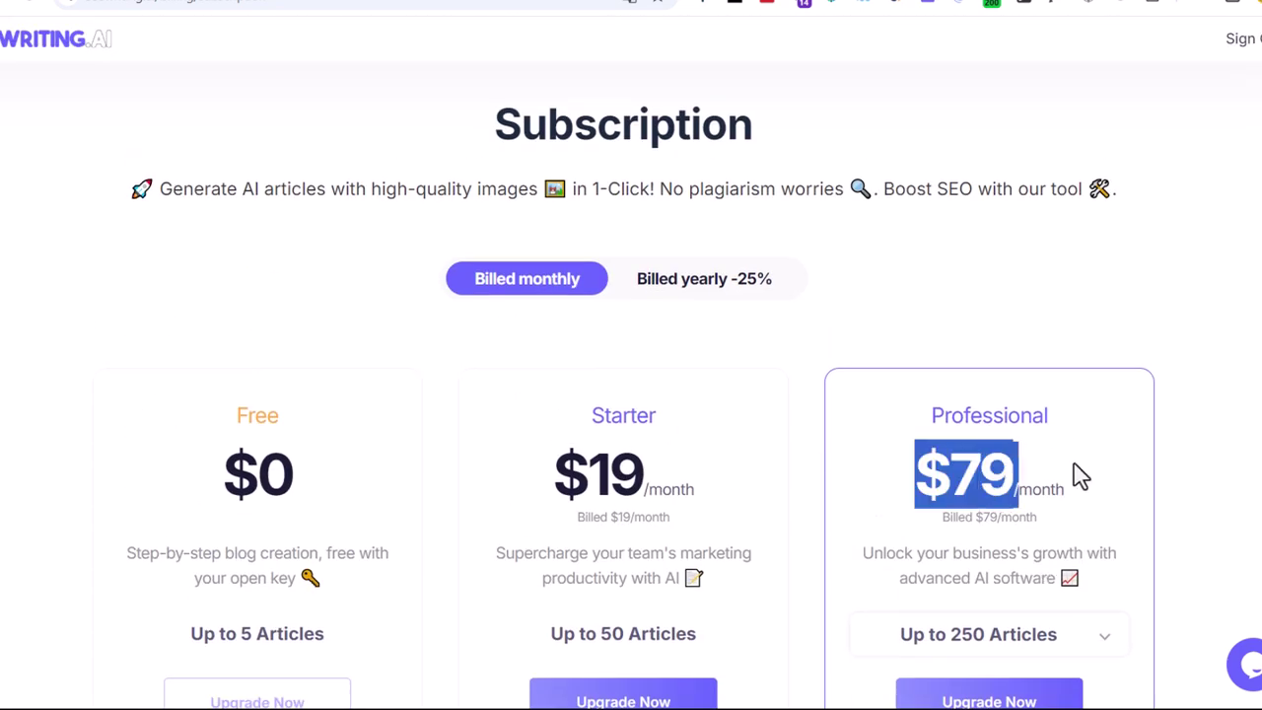
scroll(1080, 478, down, 3)
scroll(1082, 481, up, 3)
click(1082, 484)
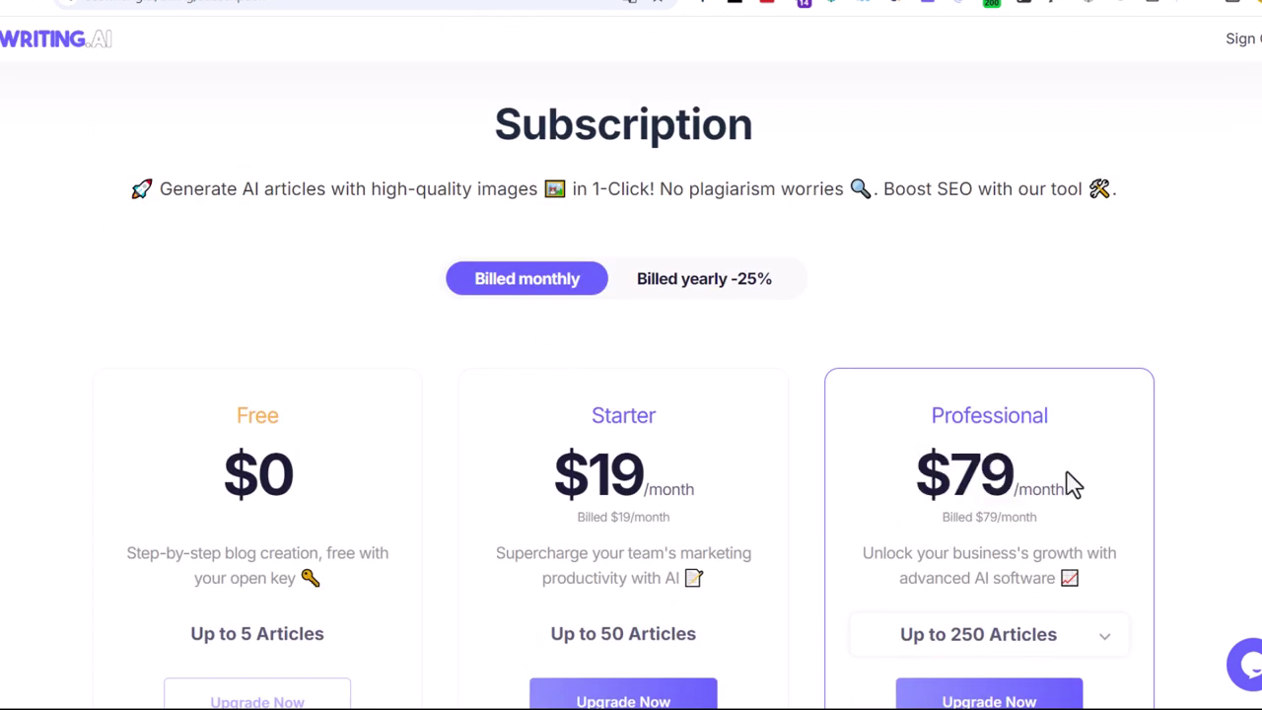
key(alt+Left)
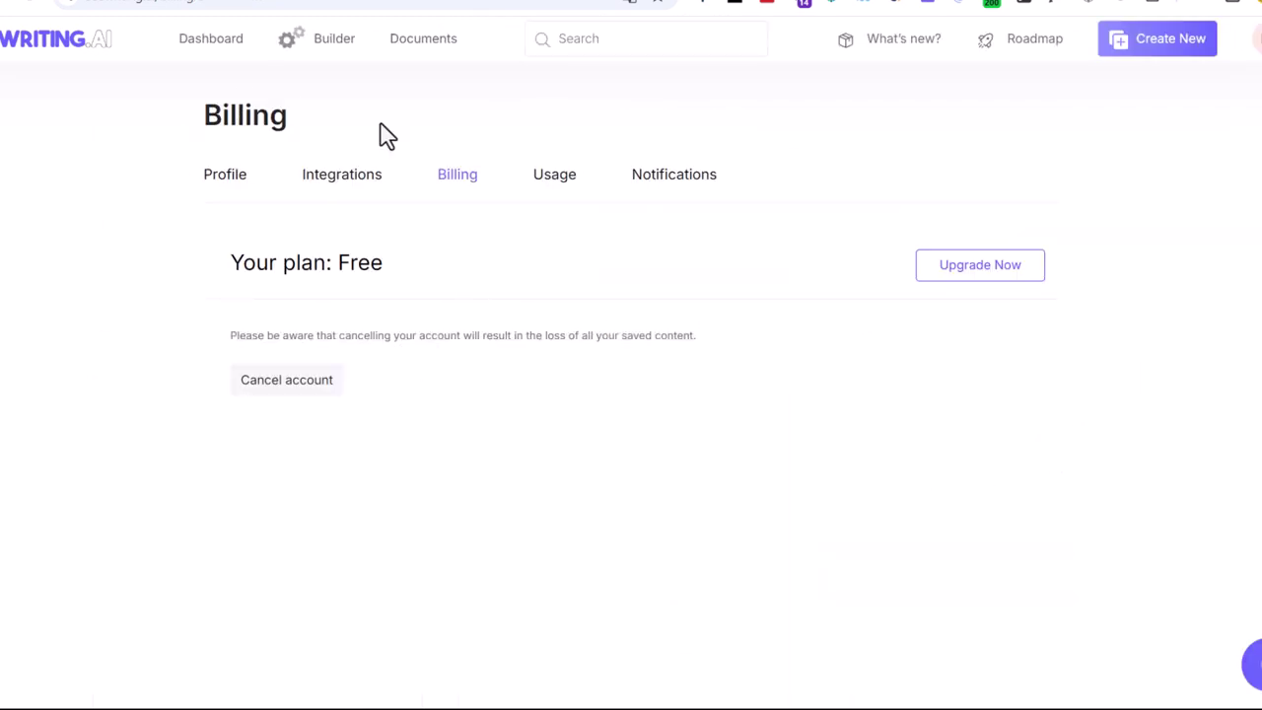
Open the Documents list and look through the previously generated articles.
click(335, 44)
click(429, 44)
scroll(653, 445, down, 15)
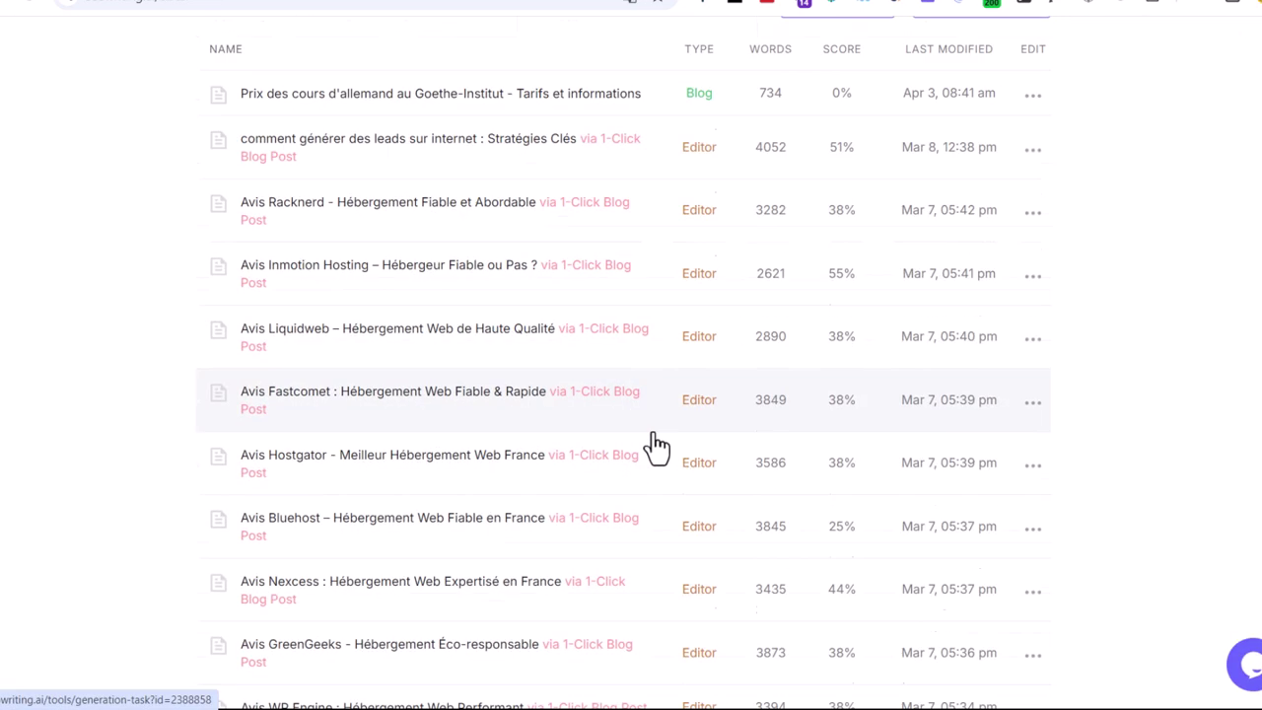
scroll(693, 470, down, 20)
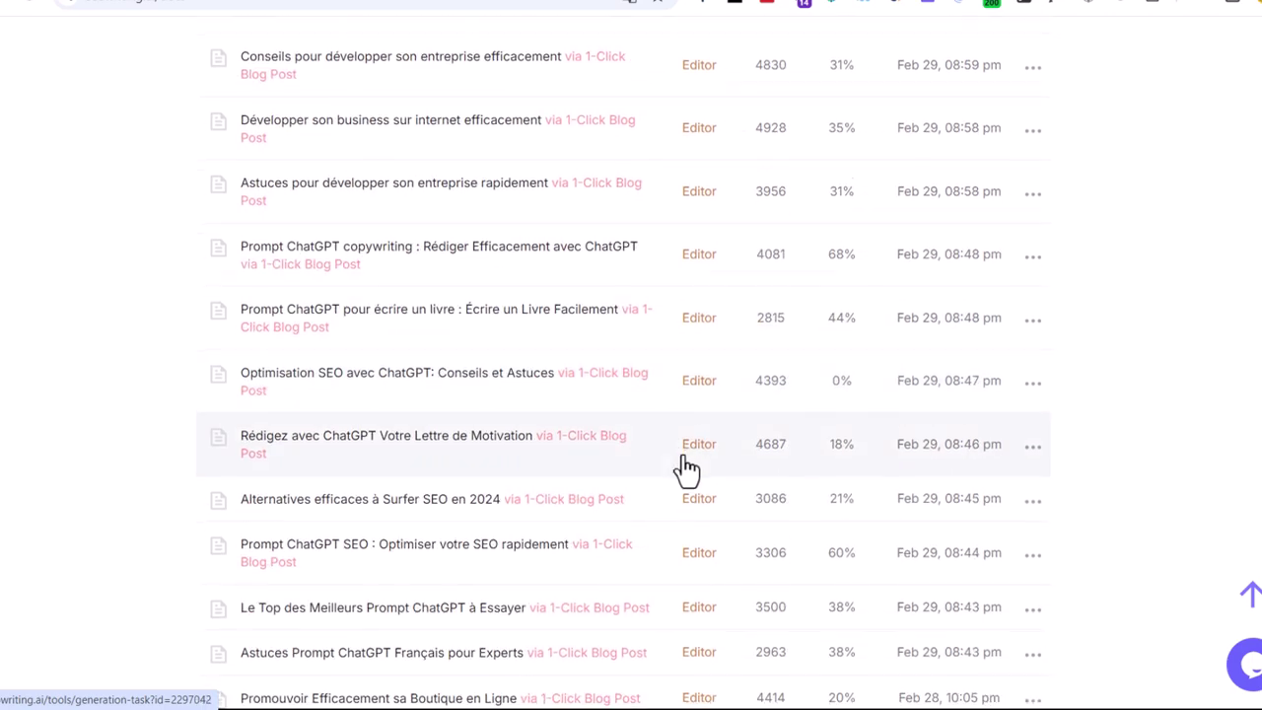
scroll(694, 470, up, 20)
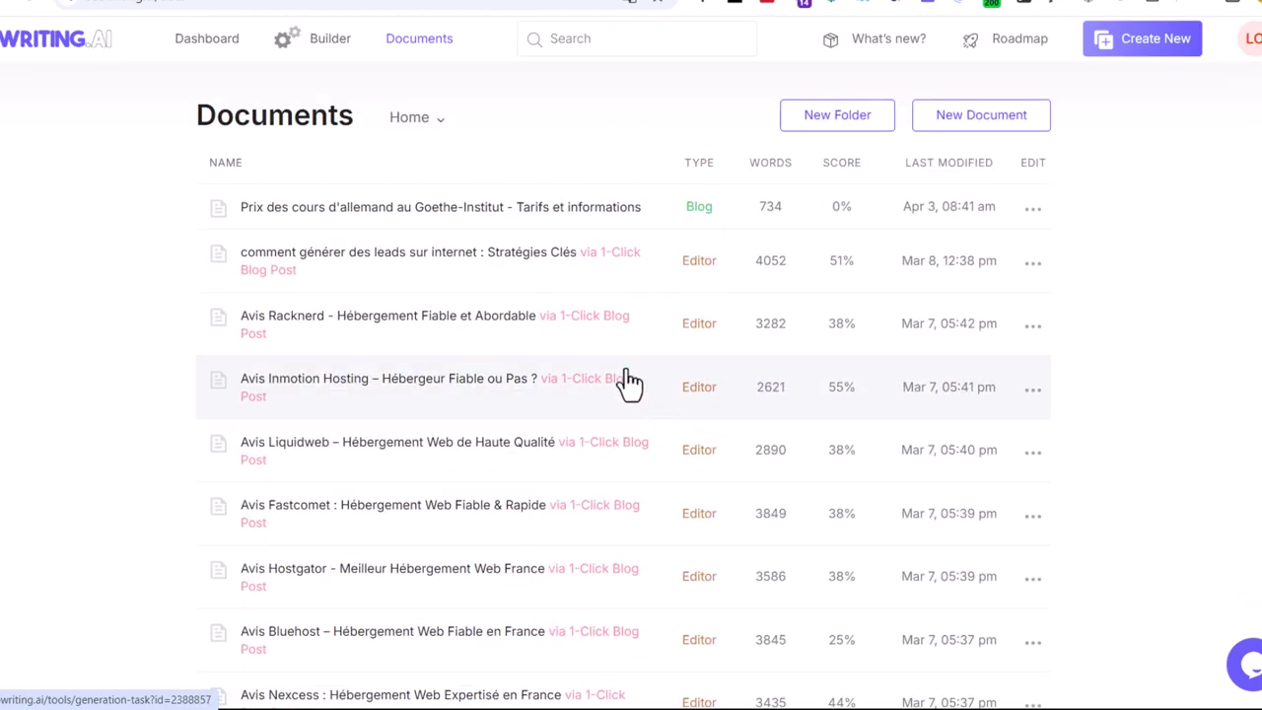
Open the Builder and look through its list of article generation tasks.
click(317, 45)
scroll(572, 305, down, 10)
scroll(583, 338, up, 10)
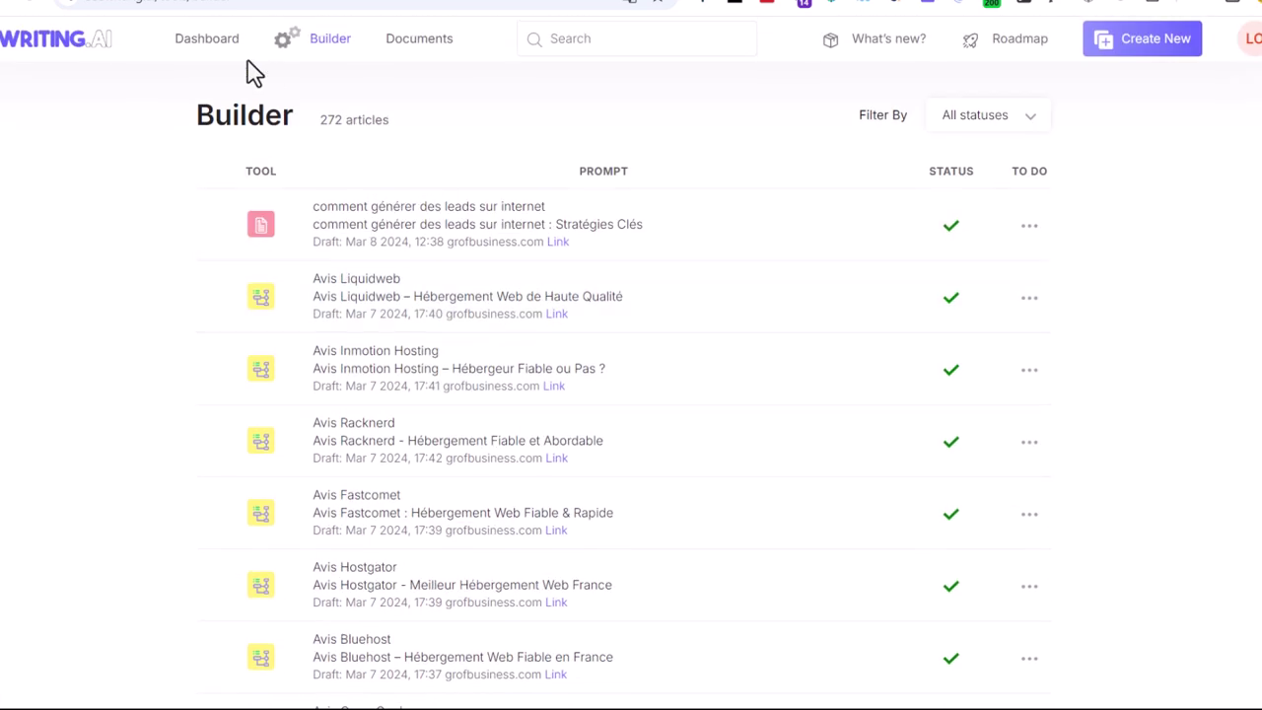
Return to the dashboard and open the Bulk Article Generation tool.
click(212, 44)
scroll(617, 310, down, 1)
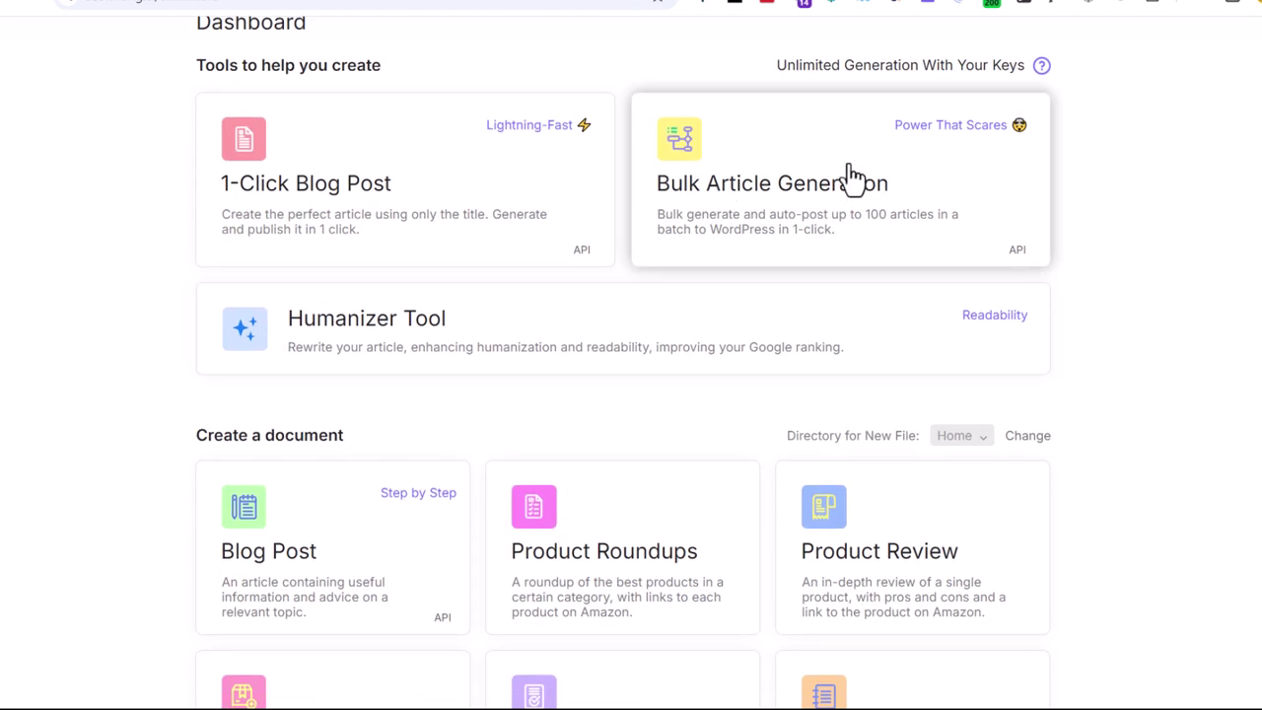
click(919, 178)
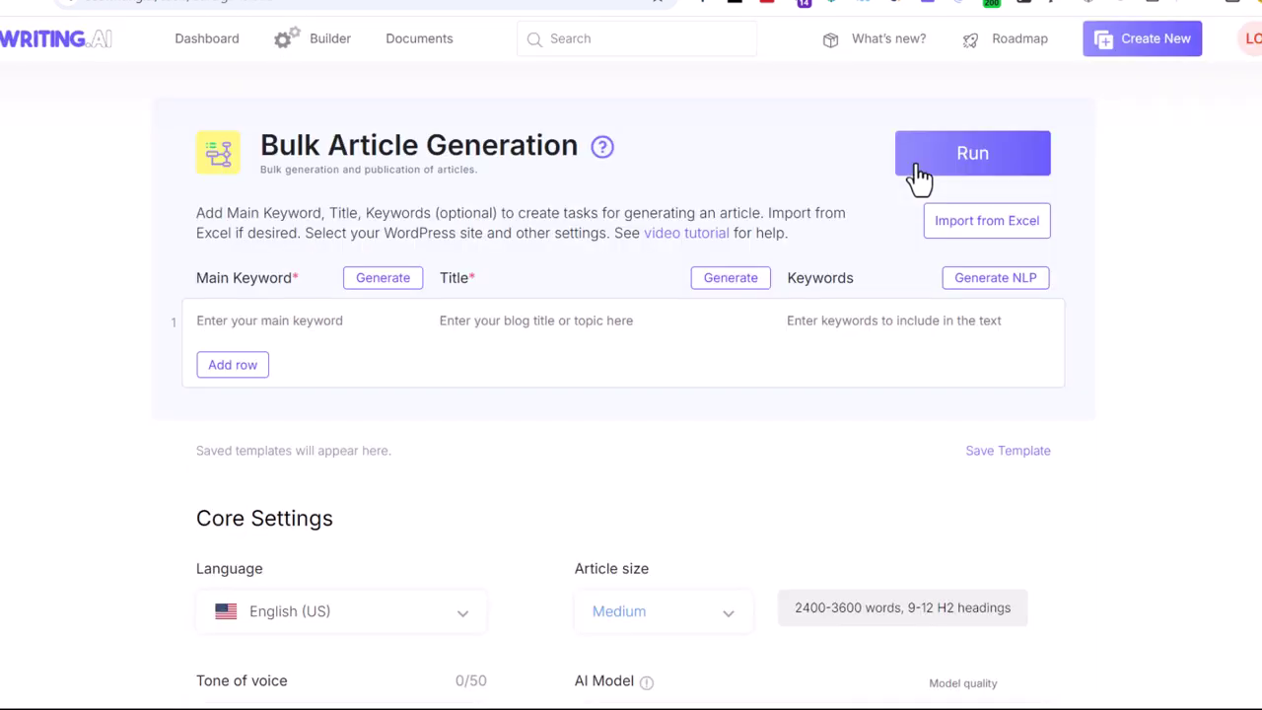
Enter "eee" as the first row's main keyword and add six more empty rows to the article table.
click(250, 320)
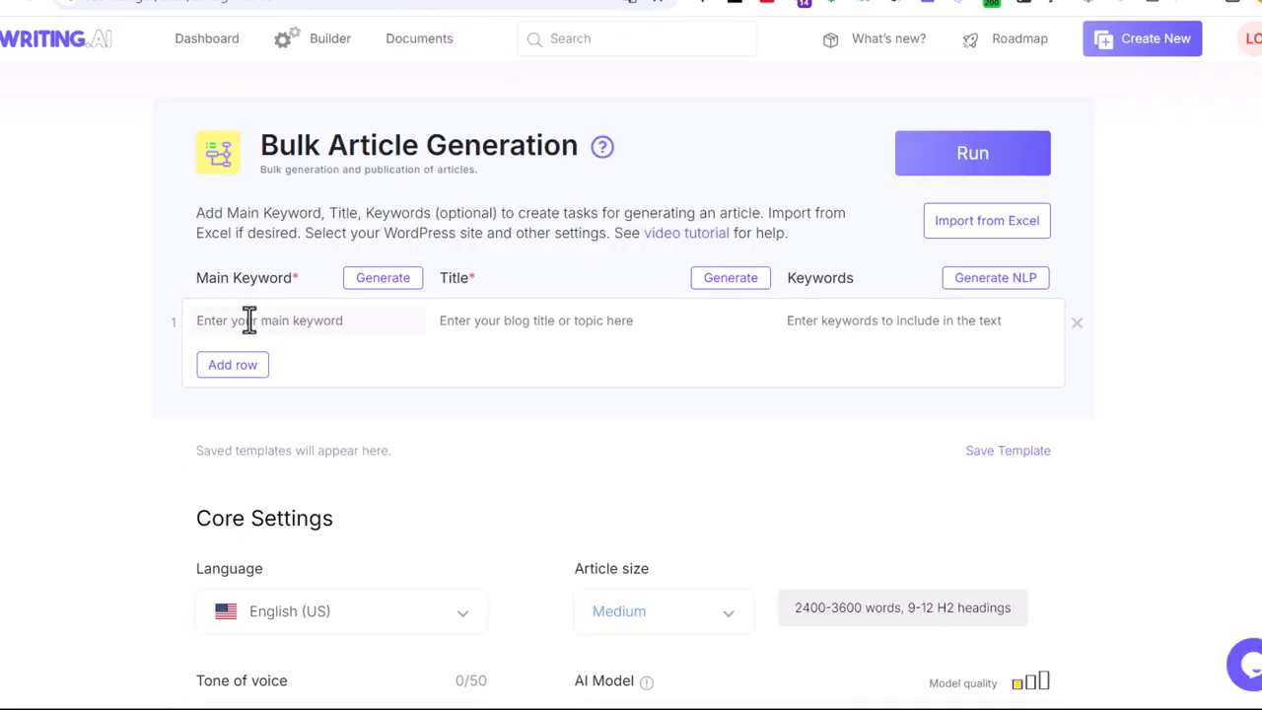
text(eee)
key(Return)
key(Return)
key(Return)
key(Return)
key(Return)
key(Return)
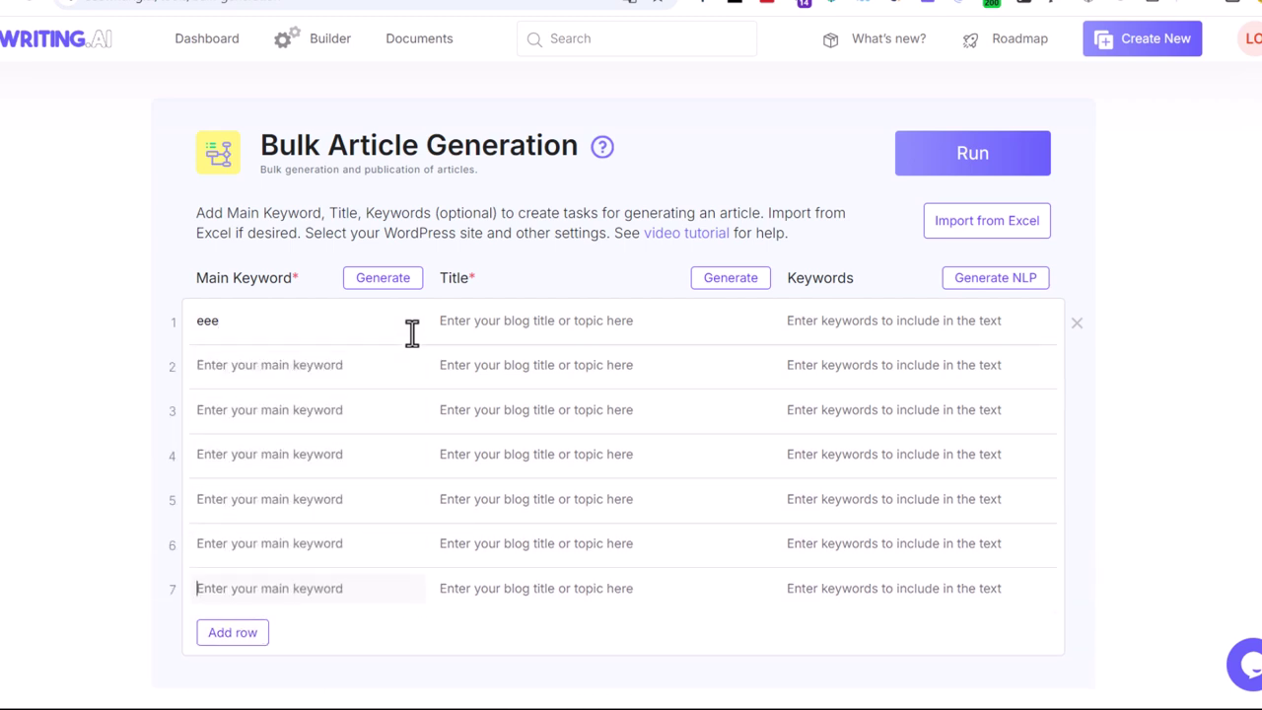
Add two more empty rows to the article table and place the cursor in the second row's main keyword.
key(Return)
key(Return)
click(231, 379)
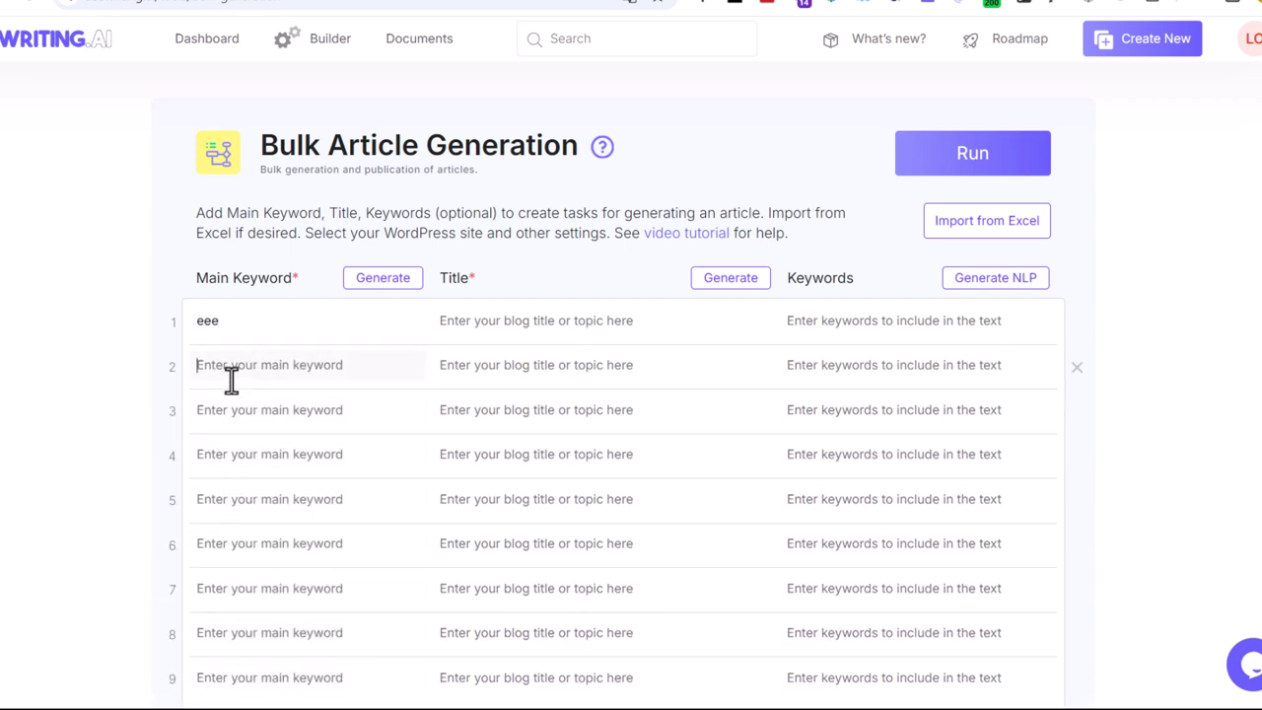
Review the bulk article table's heading and keyword columns and the core settings below it.
scroll(247, 373, down, 1)
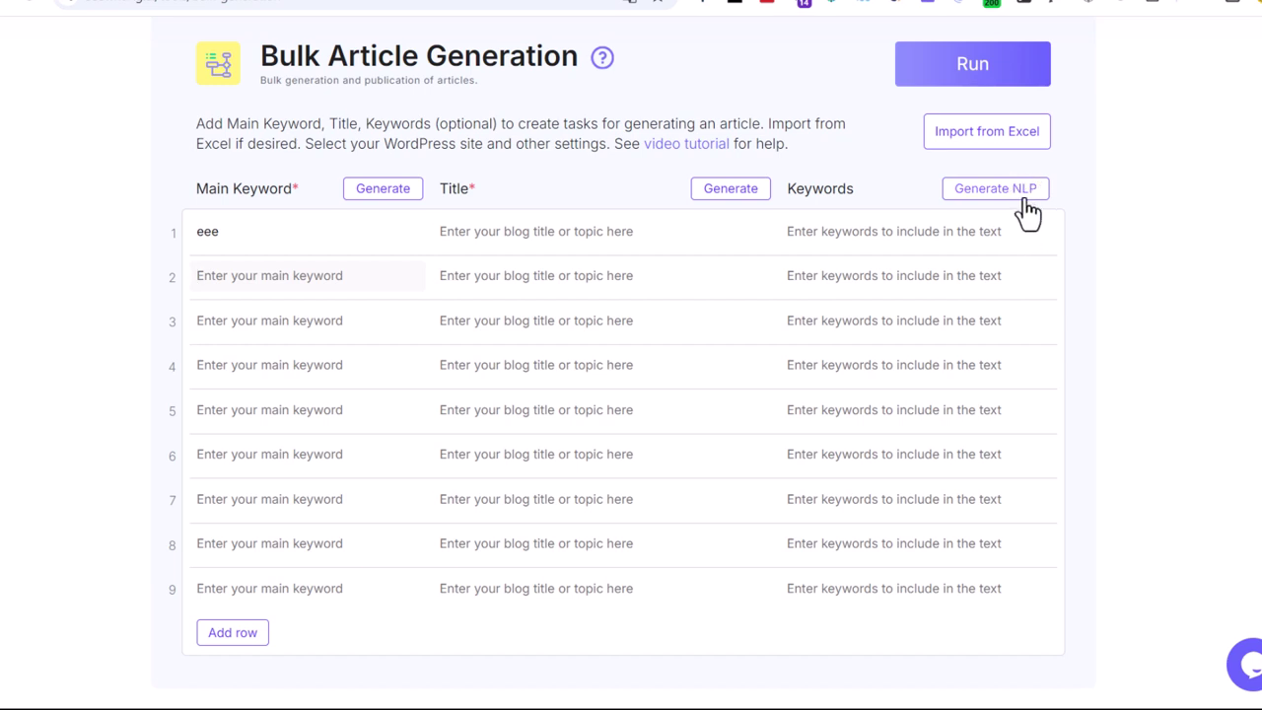
scroll(1033, 256, down, 15)
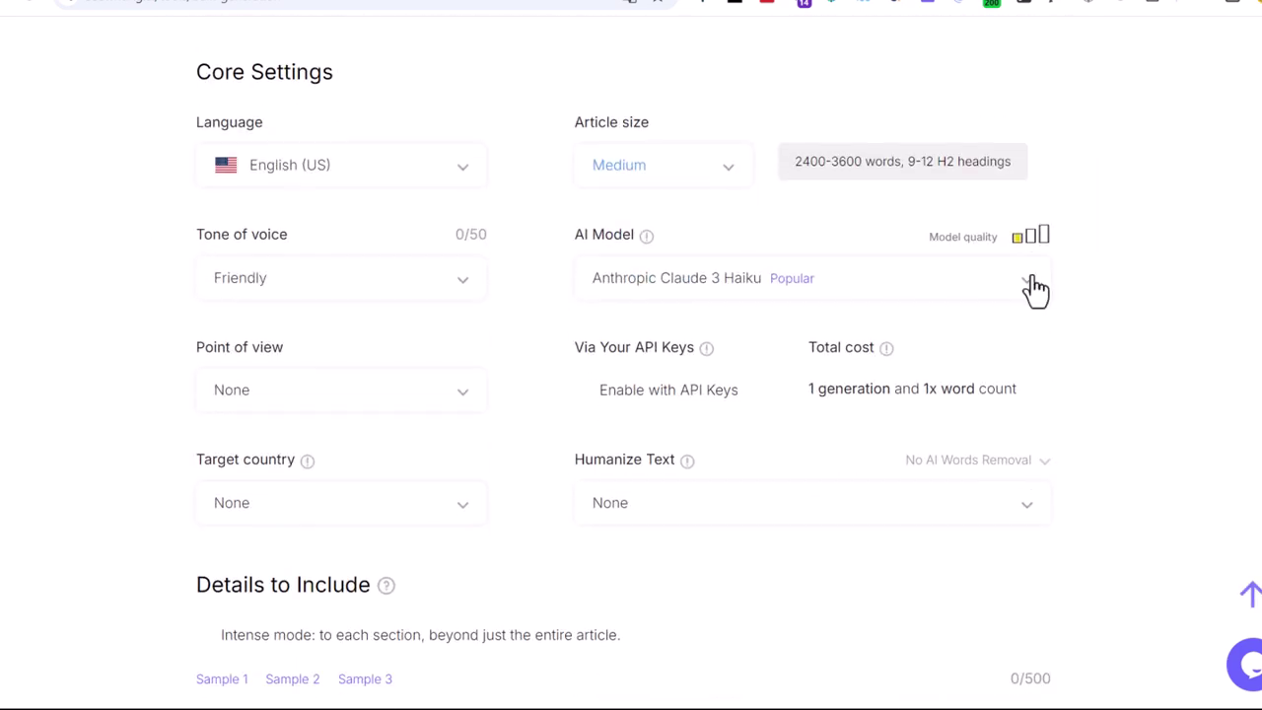
scroll(1086, 286, up, 15)
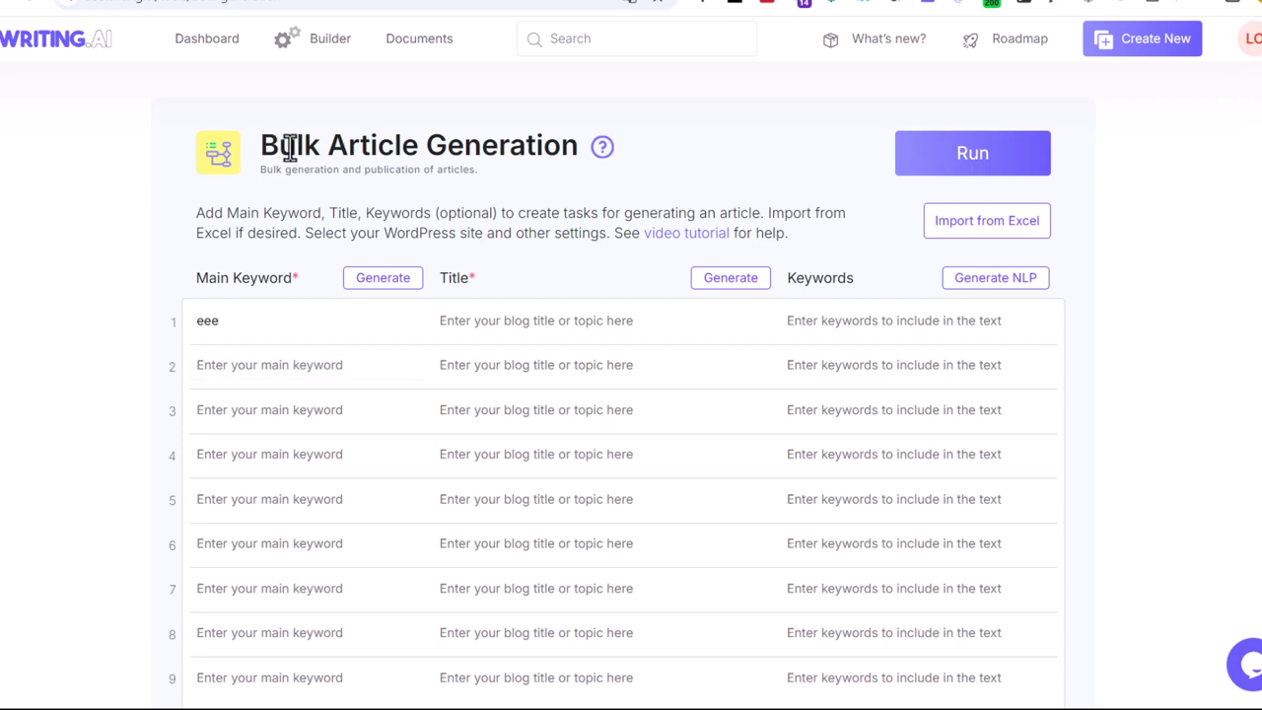
drag(276, 147, 651, 184)
scroll(380, 330, down, 3)
scroll(381, 329, up, 3)
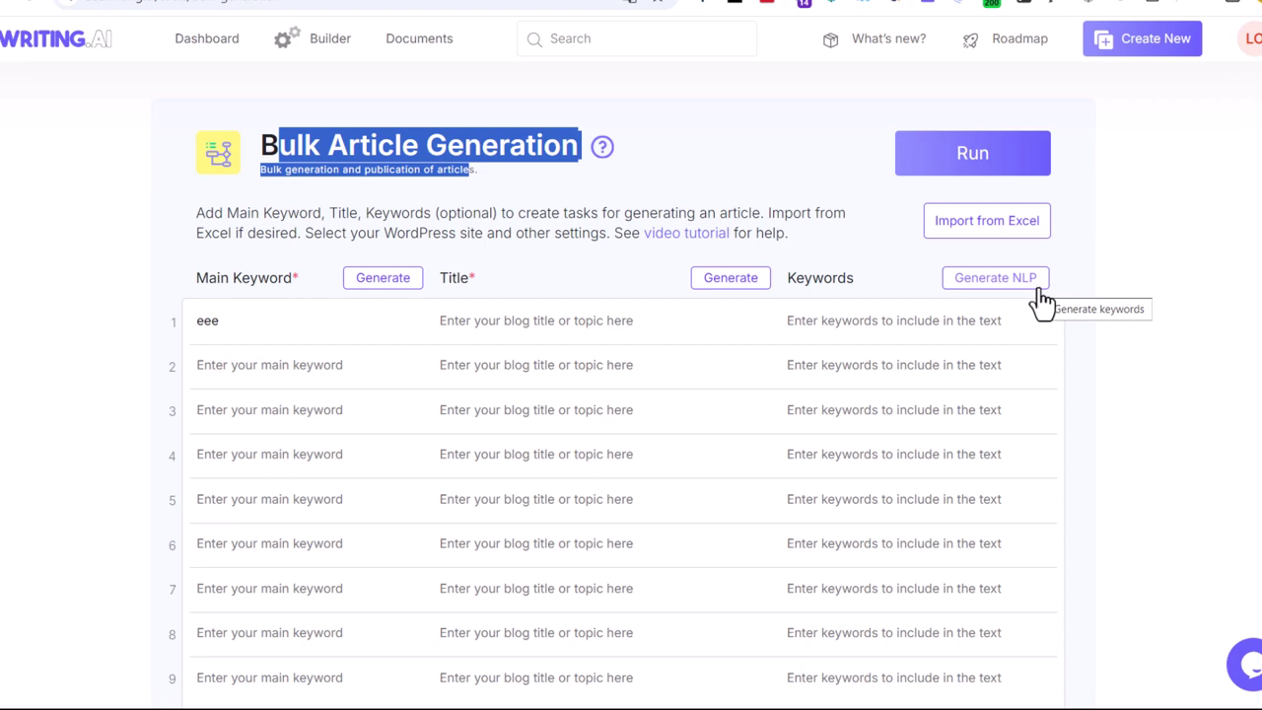
click(932, 173)
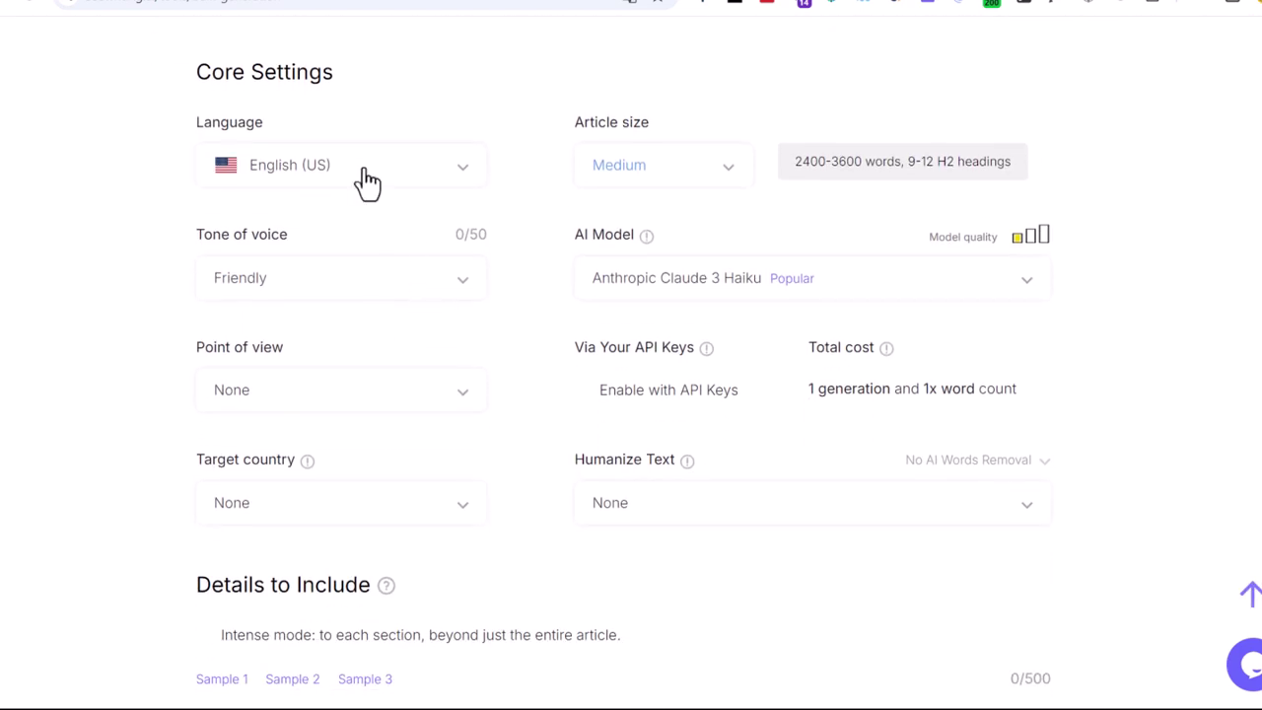
Look through the bulk generation languages and the structure, linking, web access and syndication settings.
click(366, 184)
scroll(316, 361, down, 7)
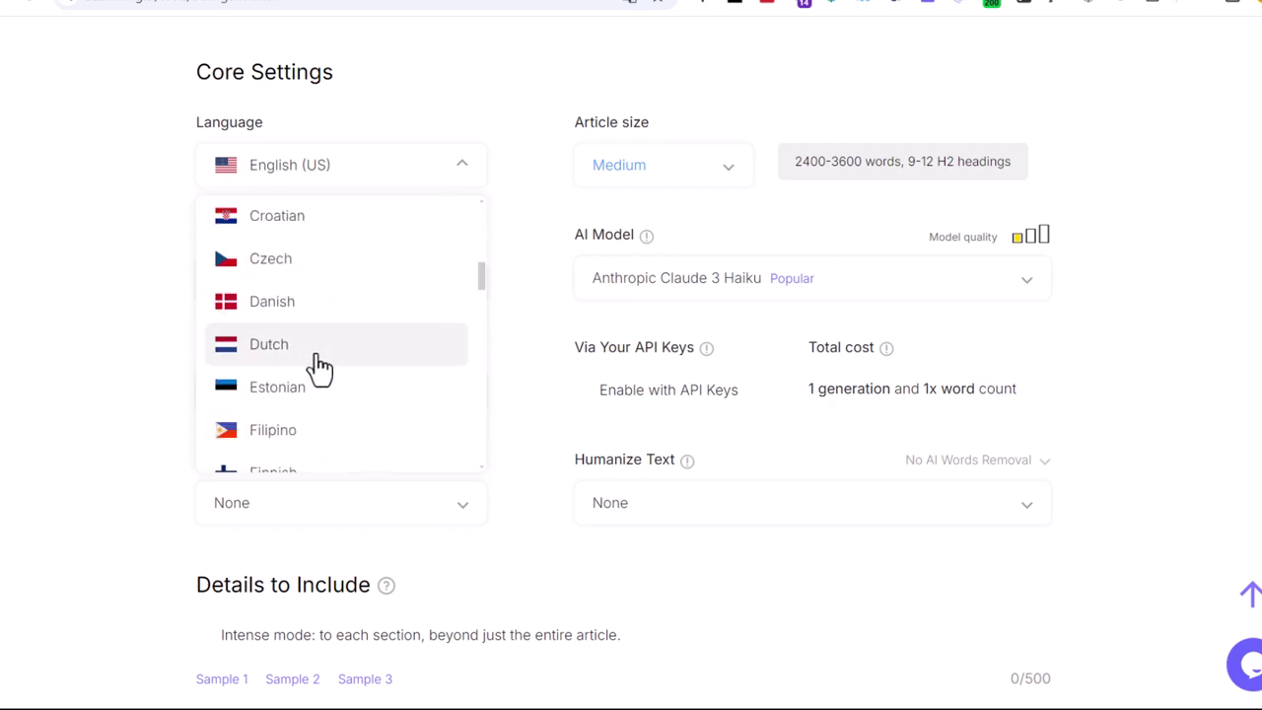
scroll(759, 355, down, 20)
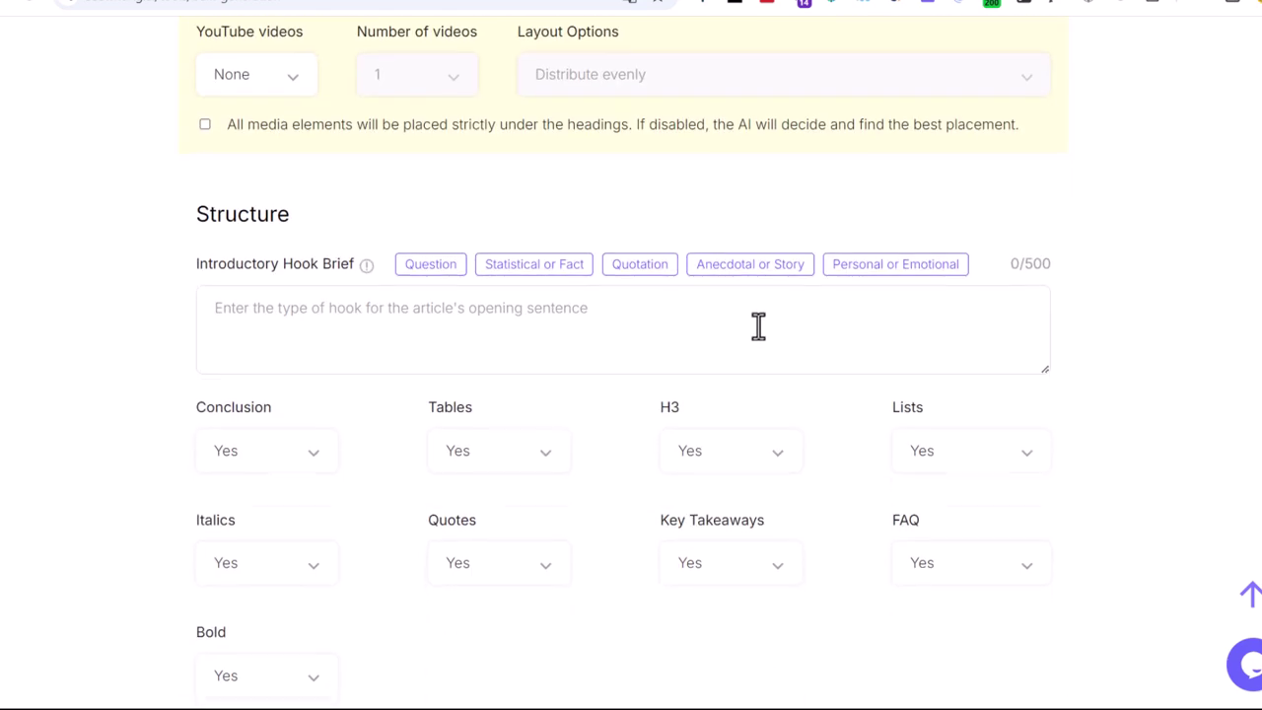
scroll(787, 337, up, 20)
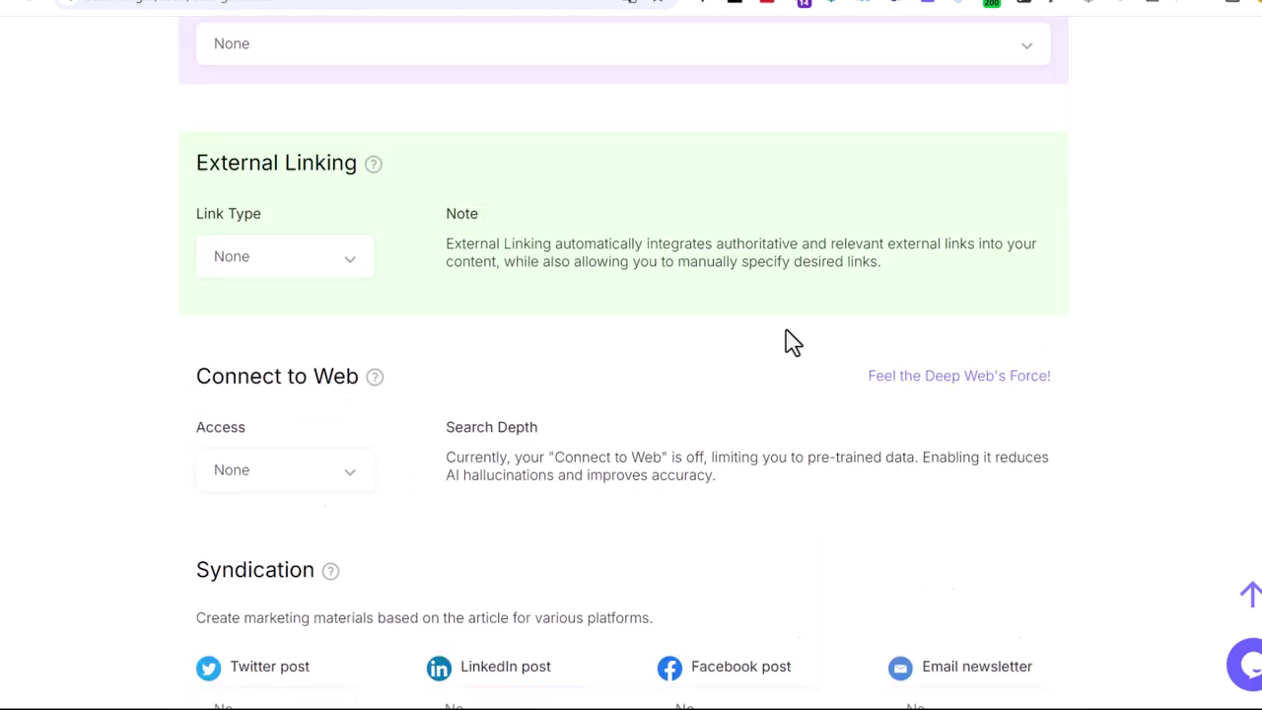
scroll(789, 340, up, 10)
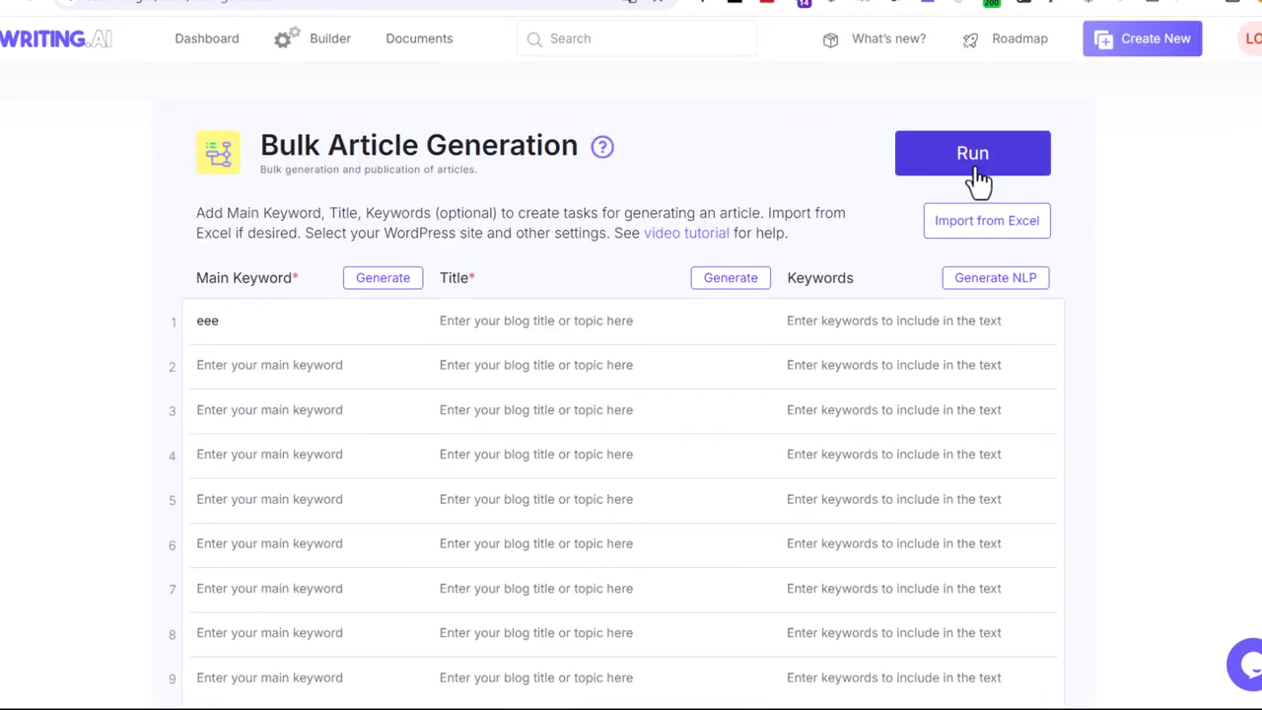
Open the 1-Click Blog Post tool from the dashboard and enter "business en ligne avec l'ia" as the main keyword.
click(202, 41)
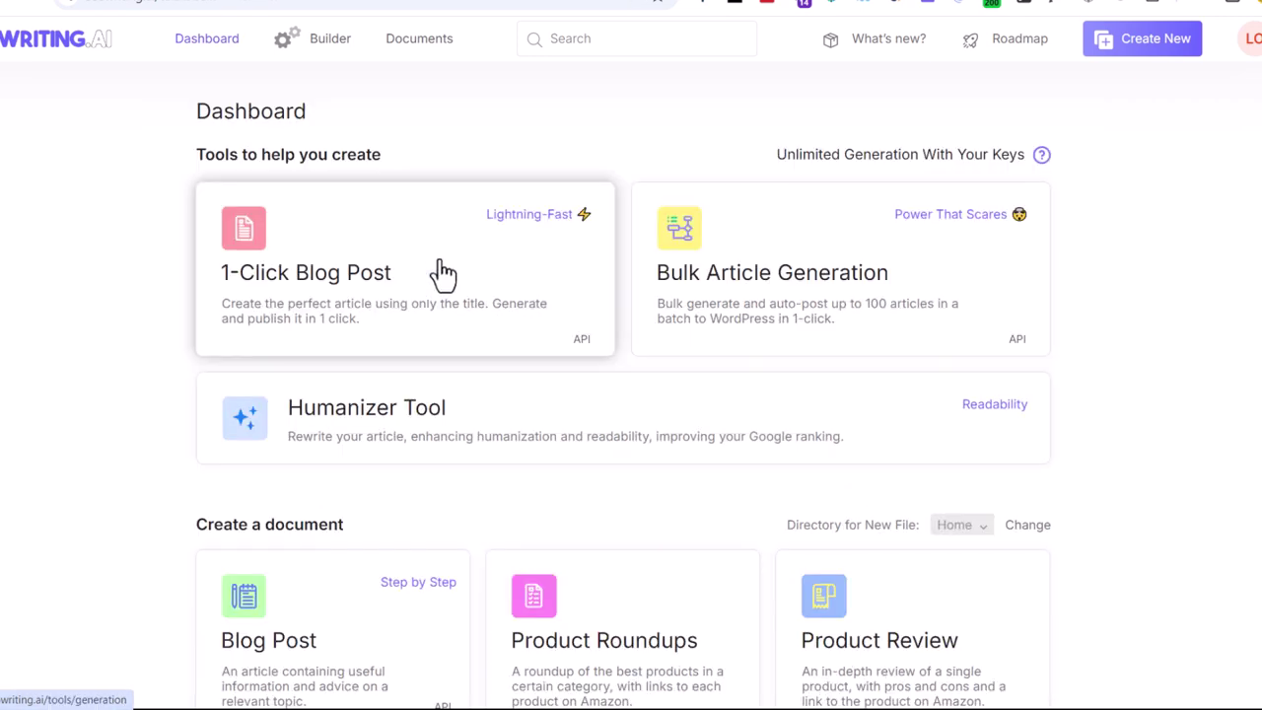
click(368, 290)
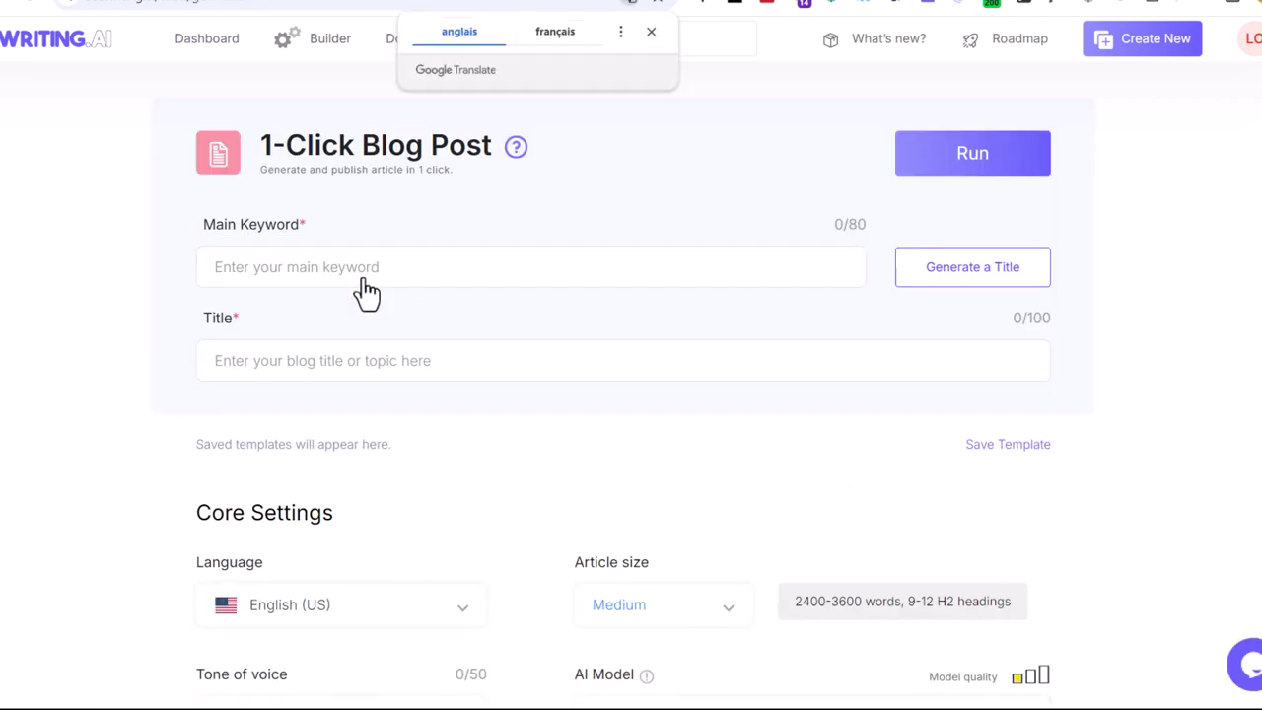
click(324, 270)
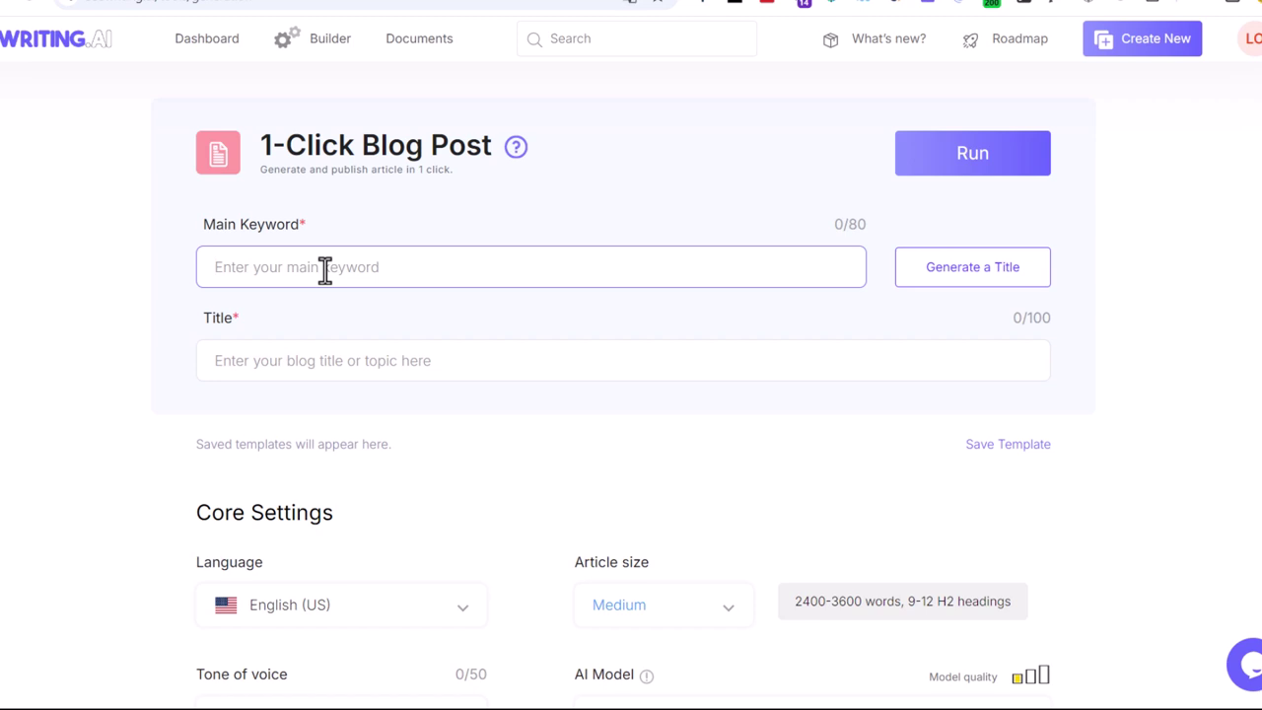
text(business en ligne avec l'ia)
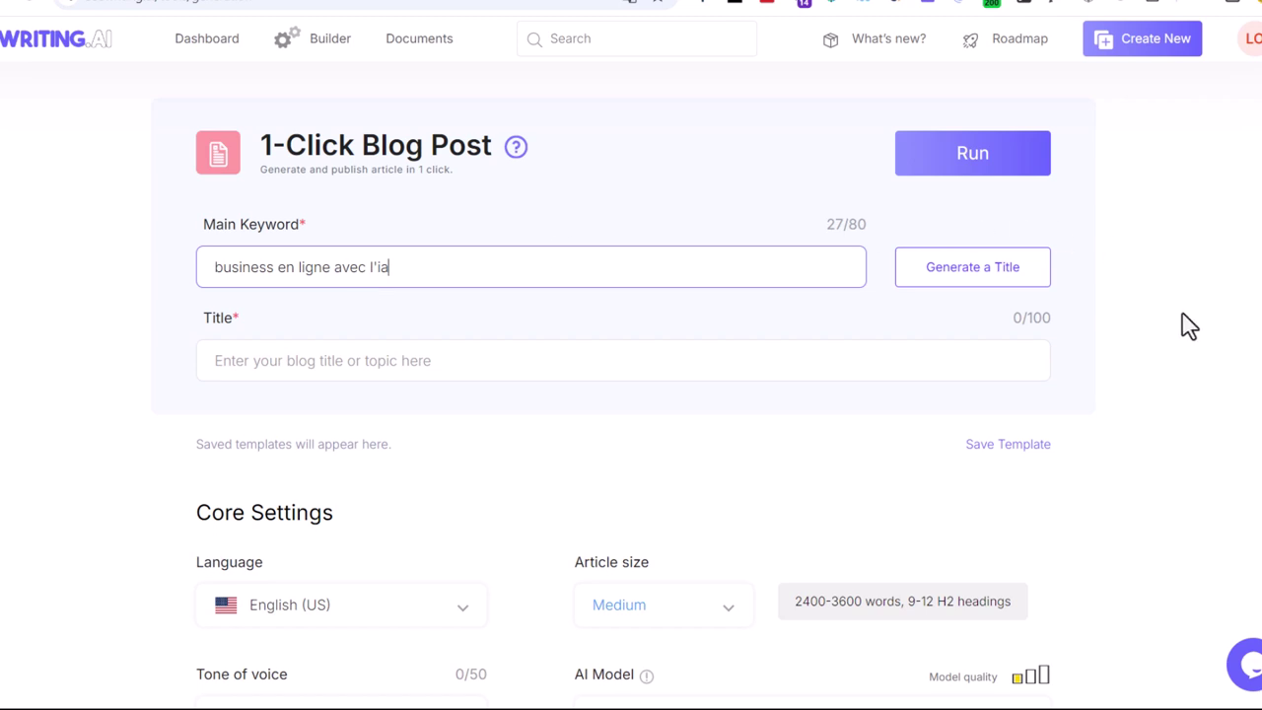
Set the blog post's language to French.
scroll(386, 391, down, 2)
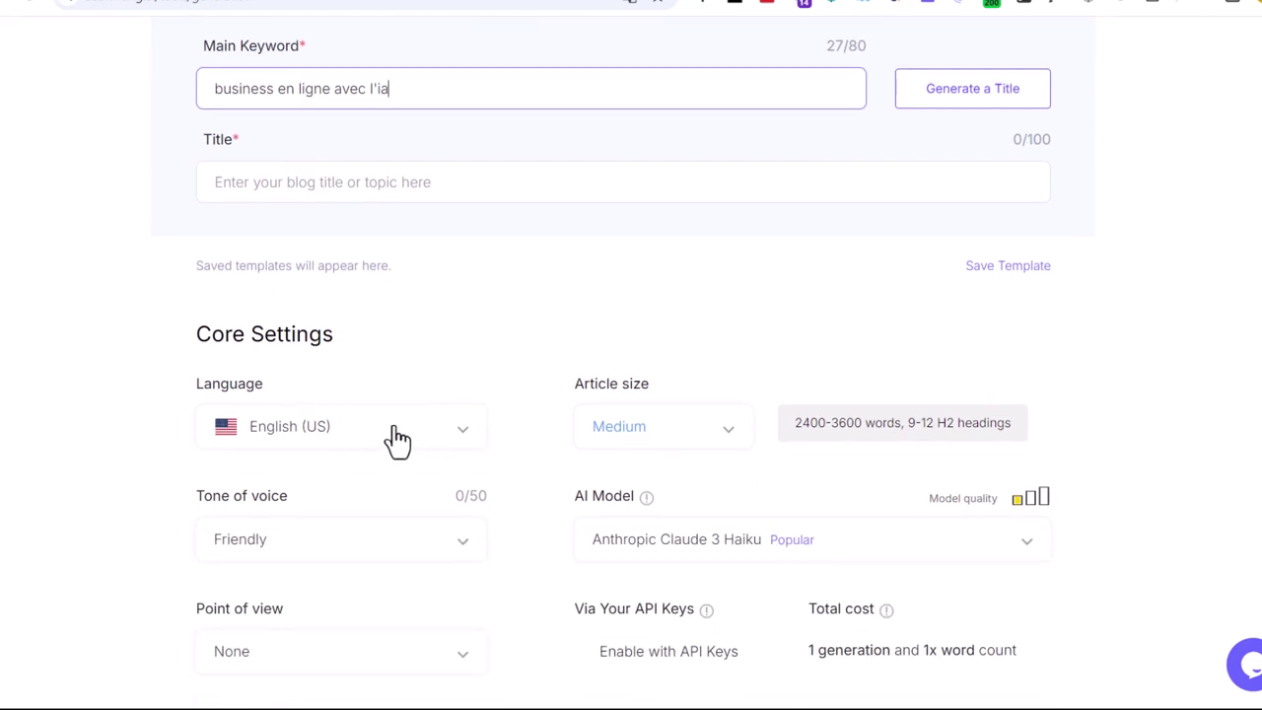
click(308, 434)
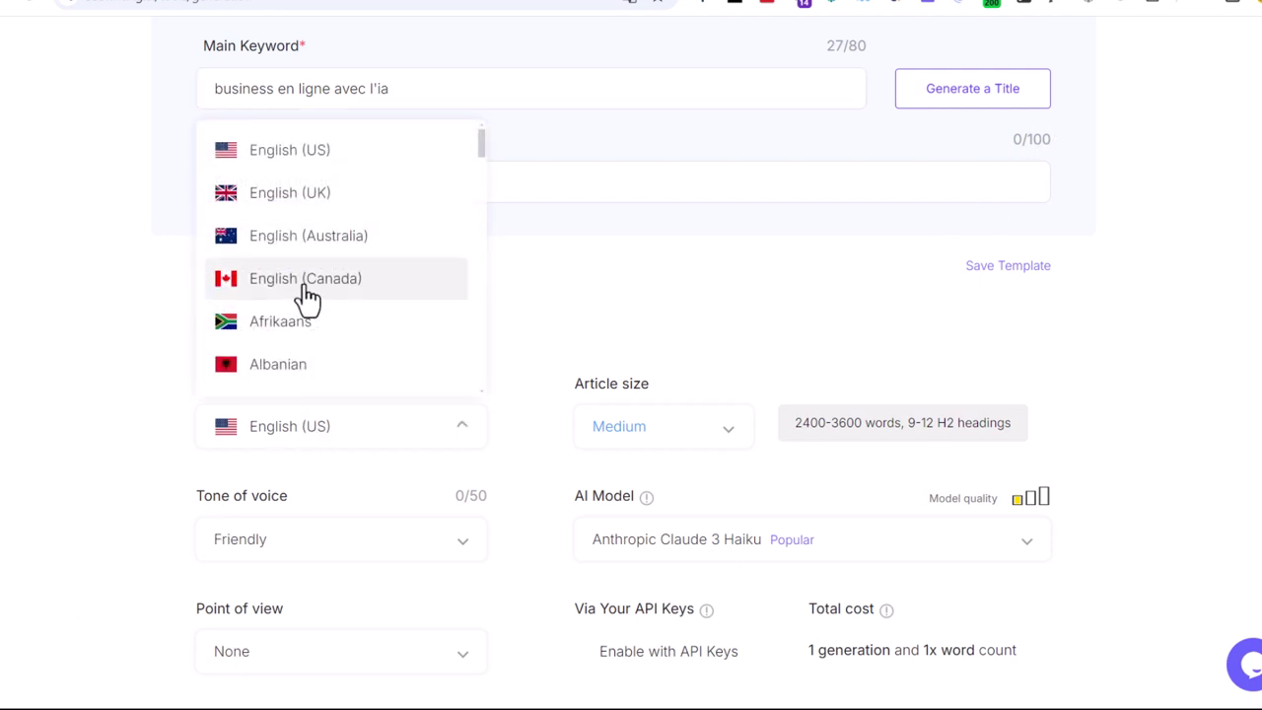
scroll(286, 316, down, 4)
scroll(288, 300, down, 2)
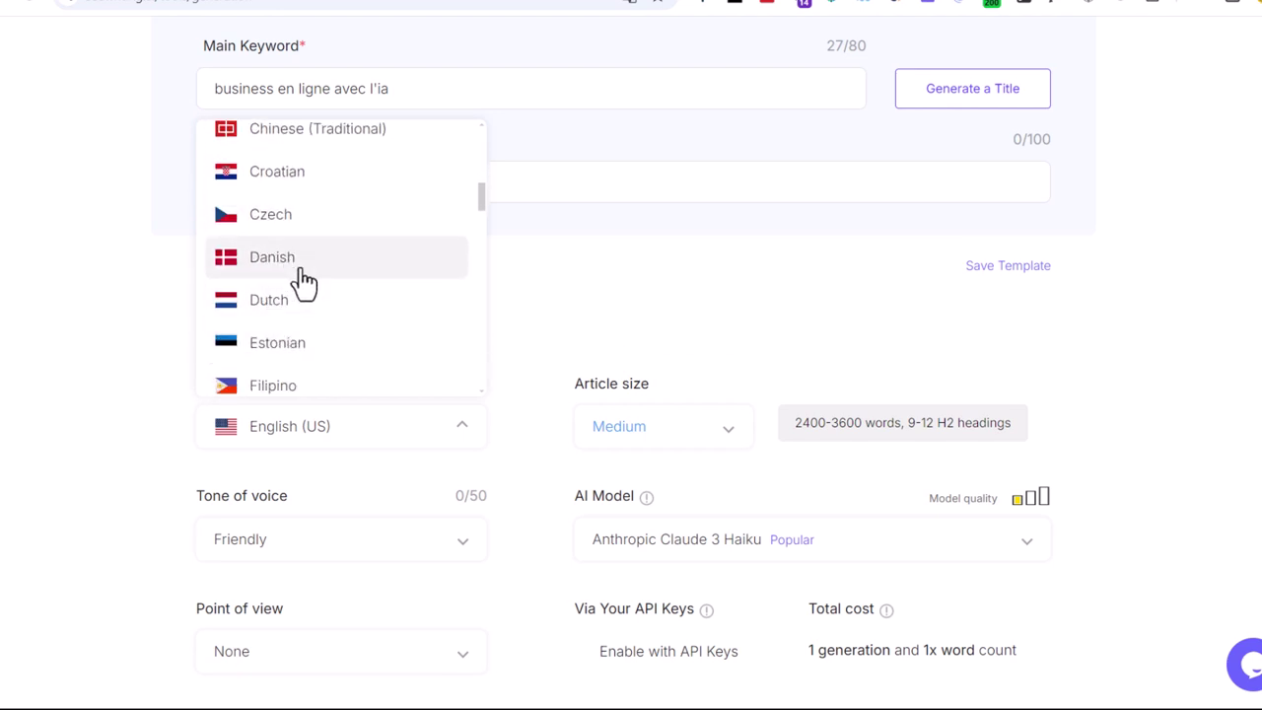
scroll(305, 286, down, 3)
click(292, 215)
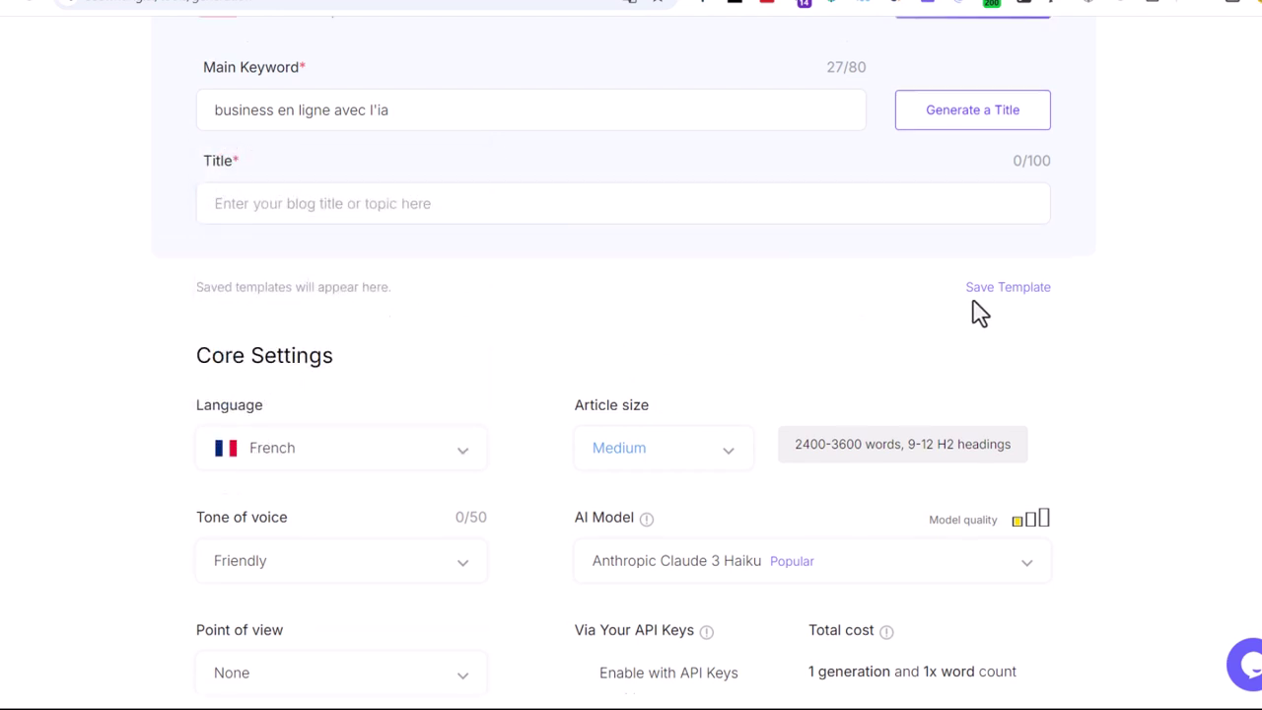
Try to generate a title from the main keyword and dismiss the notice.
scroll(979, 312, up, 2)
click(970, 280)
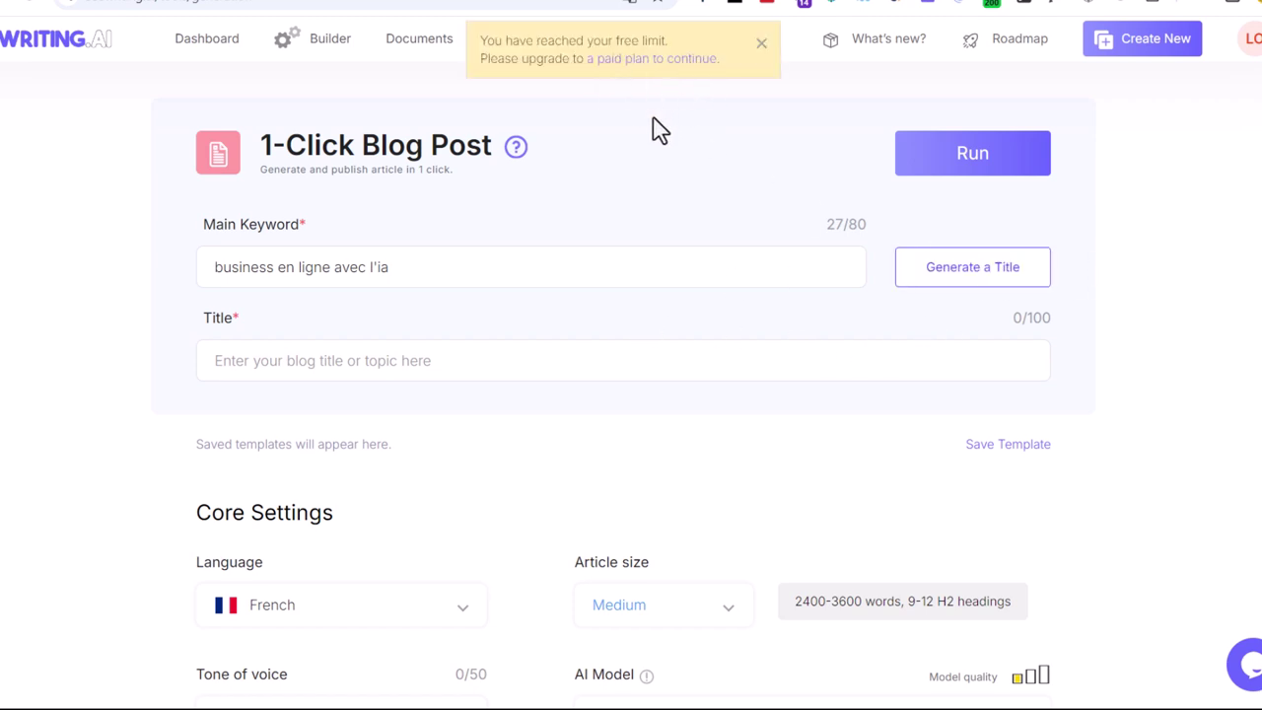
scroll(681, 162, down, 3)
scroll(684, 208, up, 3)
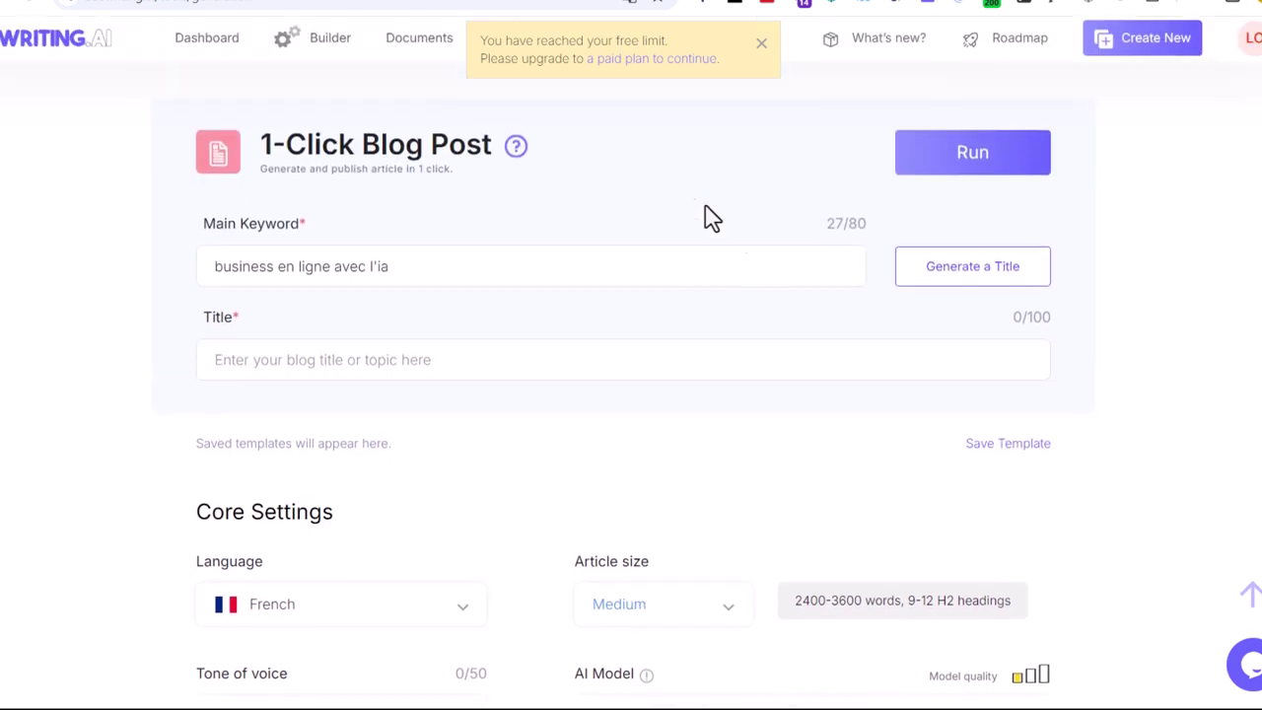
click(761, 47)
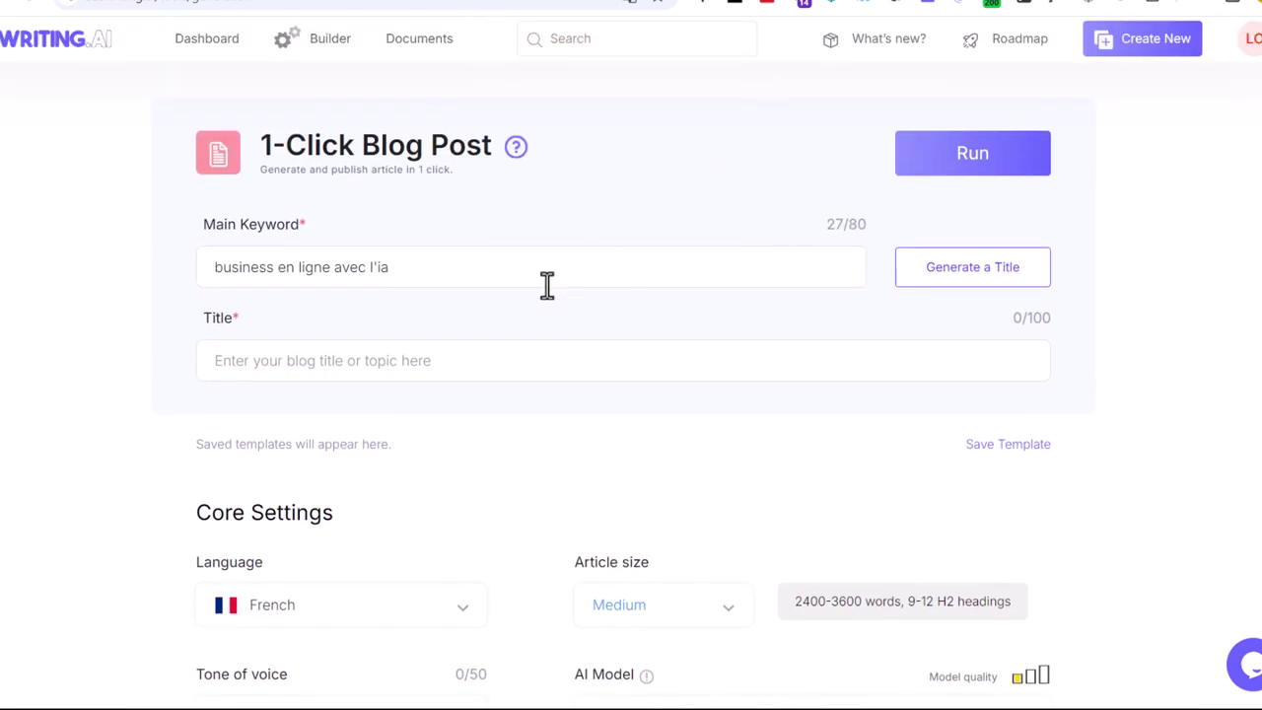
Review the blog post's core settings and look at the readability levels offered for Humanize Text.
scroll(563, 299, down, 3)
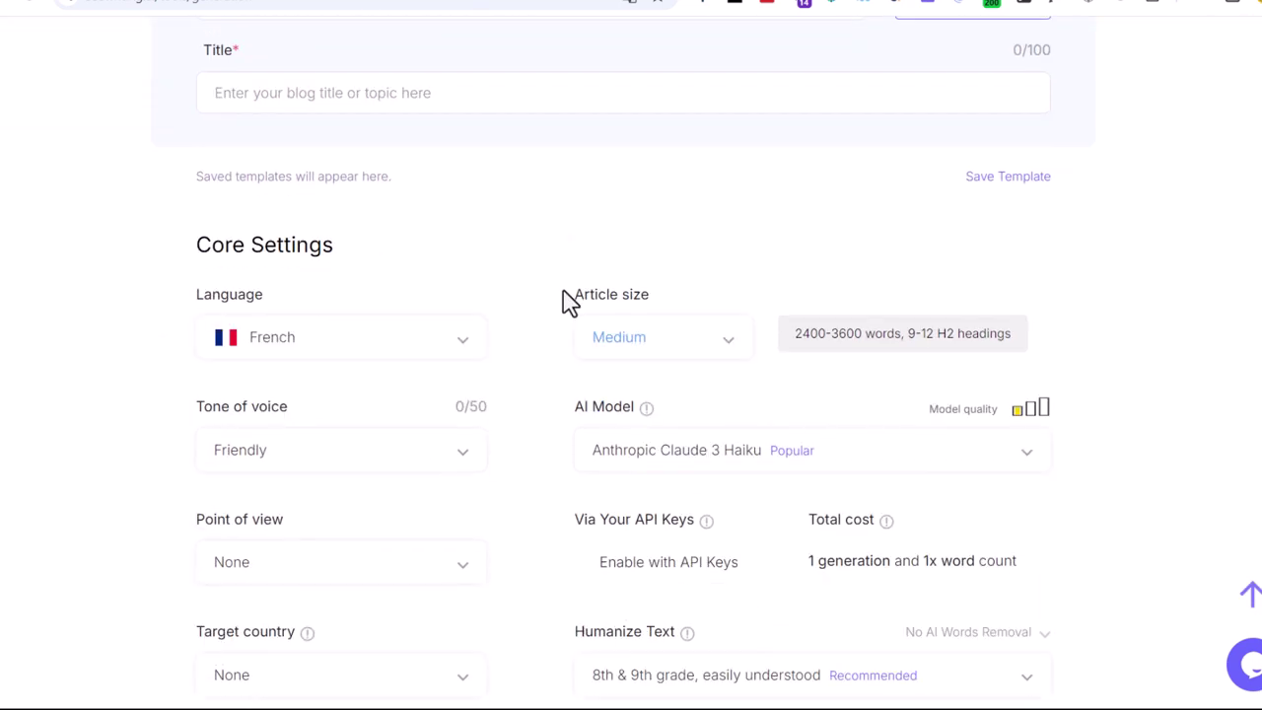
scroll(490, 287, up, 3)
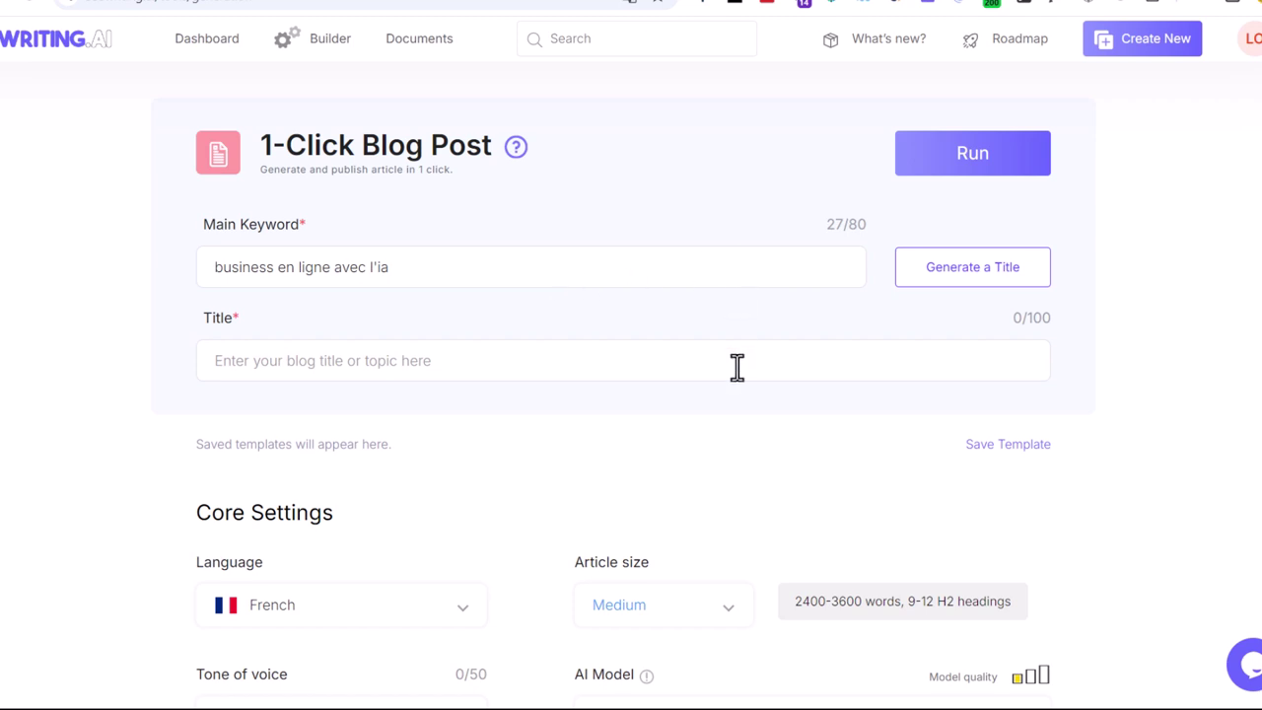
scroll(739, 336, down, 5)
drag(588, 364, 733, 355)
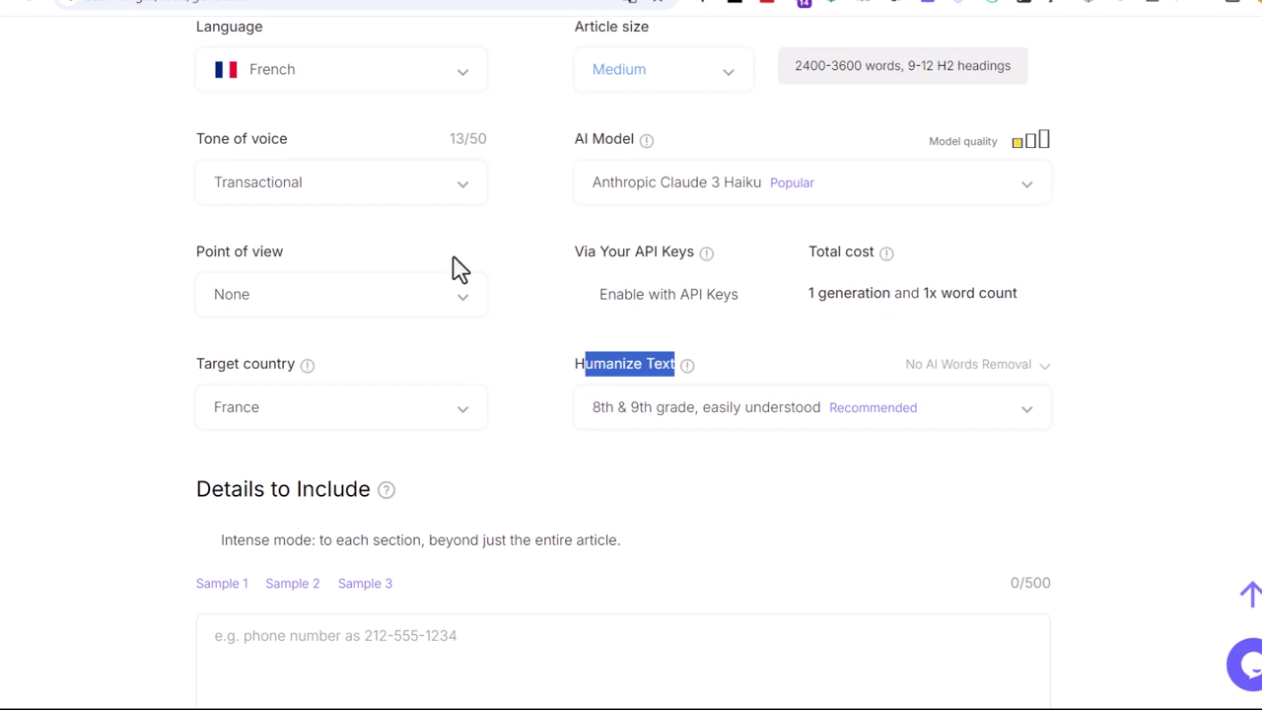
click(881, 416)
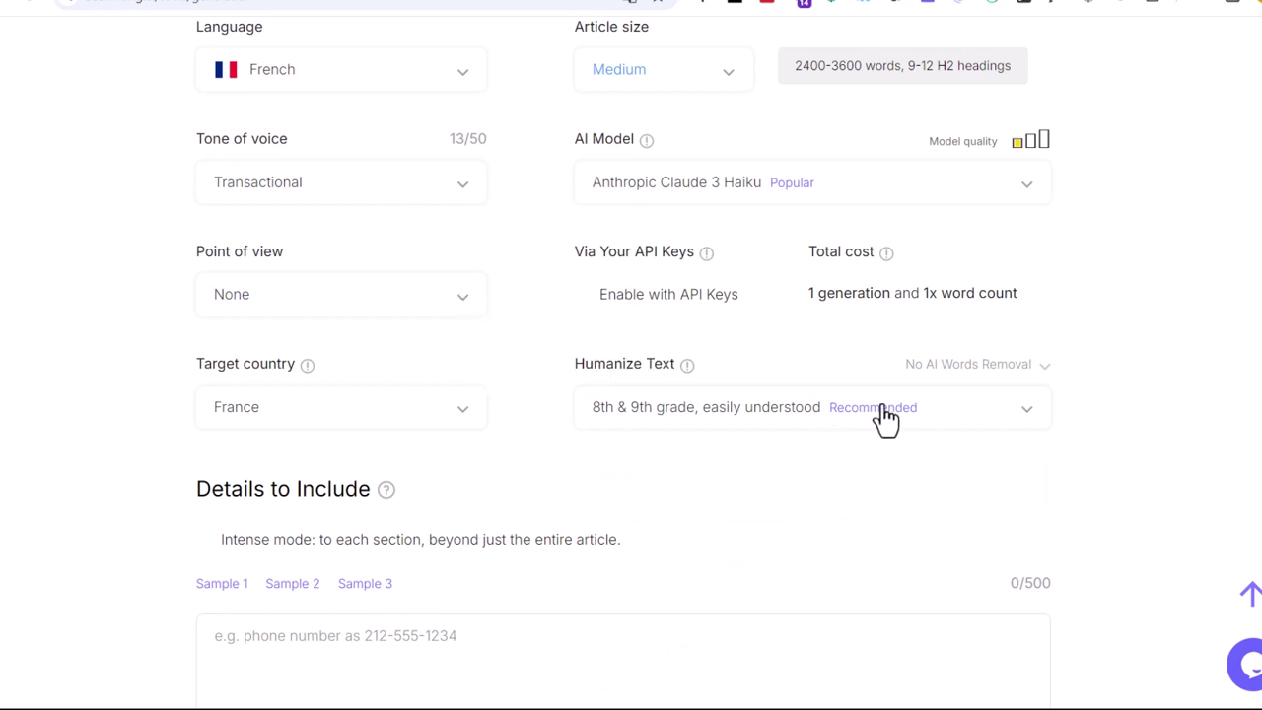
scroll(874, 543, down, 5)
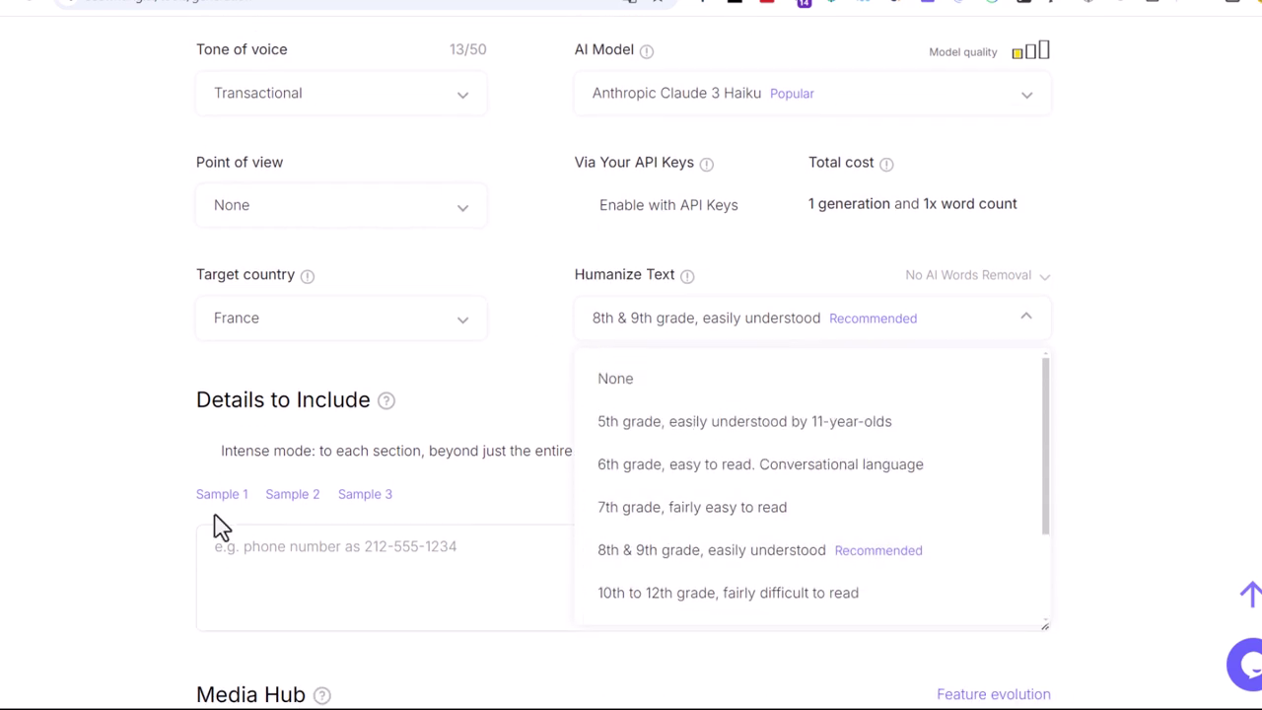